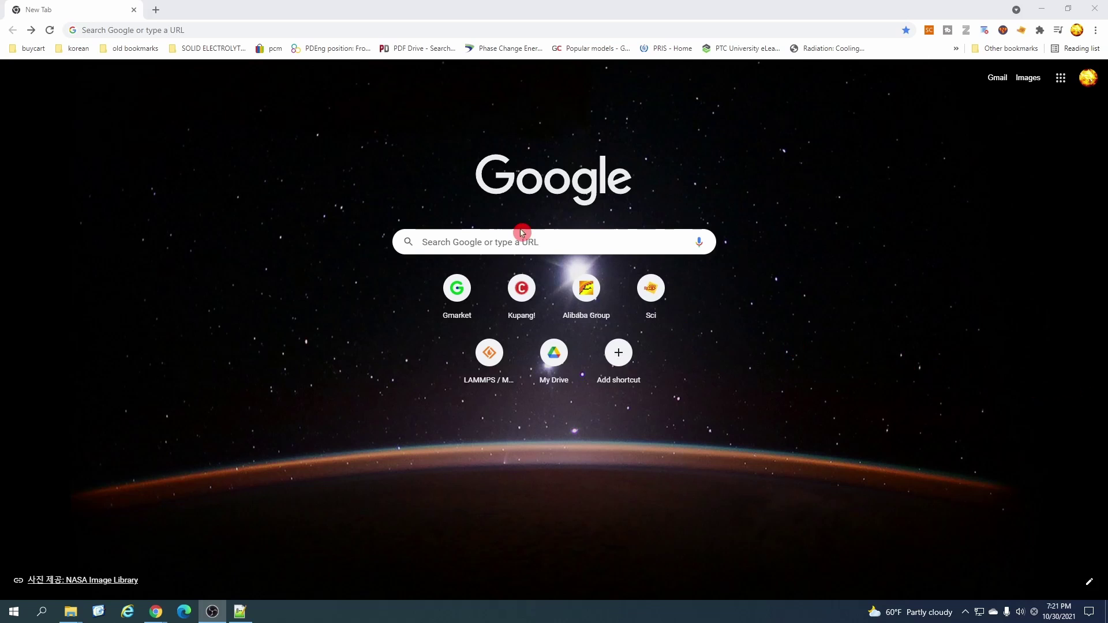
# - Search 'lammps tu' and open the aluminum uniaxial tension tutorial on the EVOCD LAMMPS tutorials wiki
pyautogui.click(359, 32)
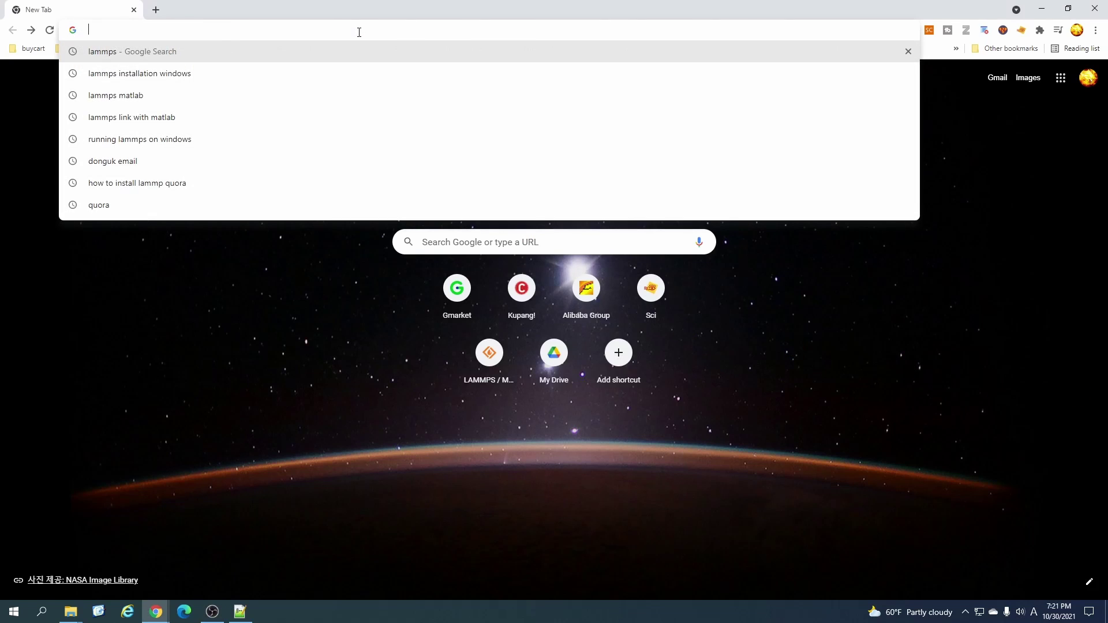
pyautogui.write('lammps')
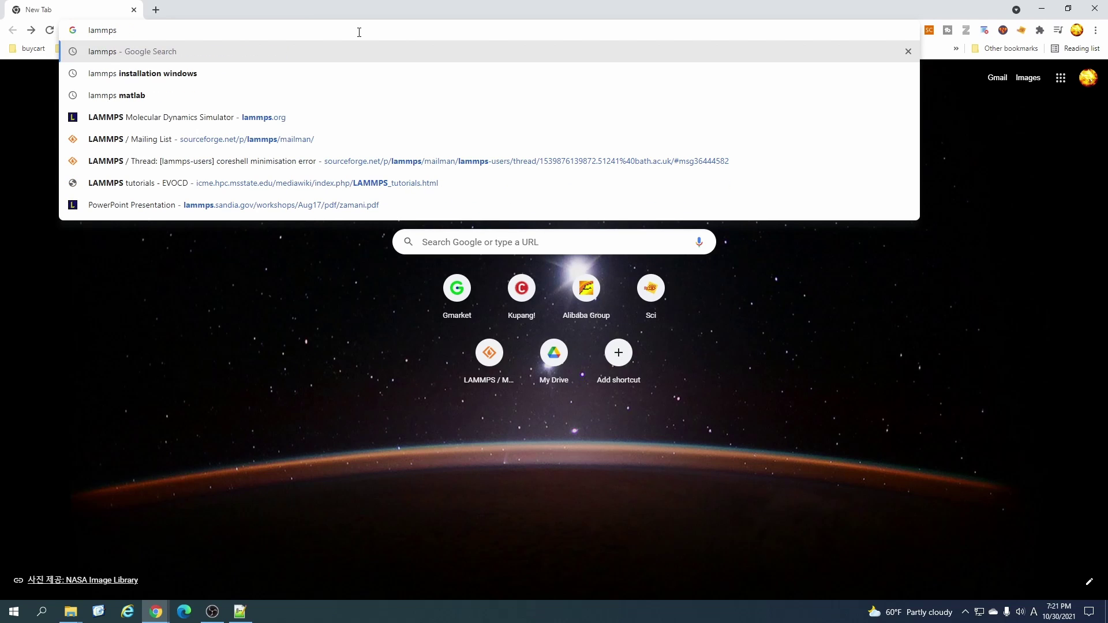
pyautogui.write(' tu')
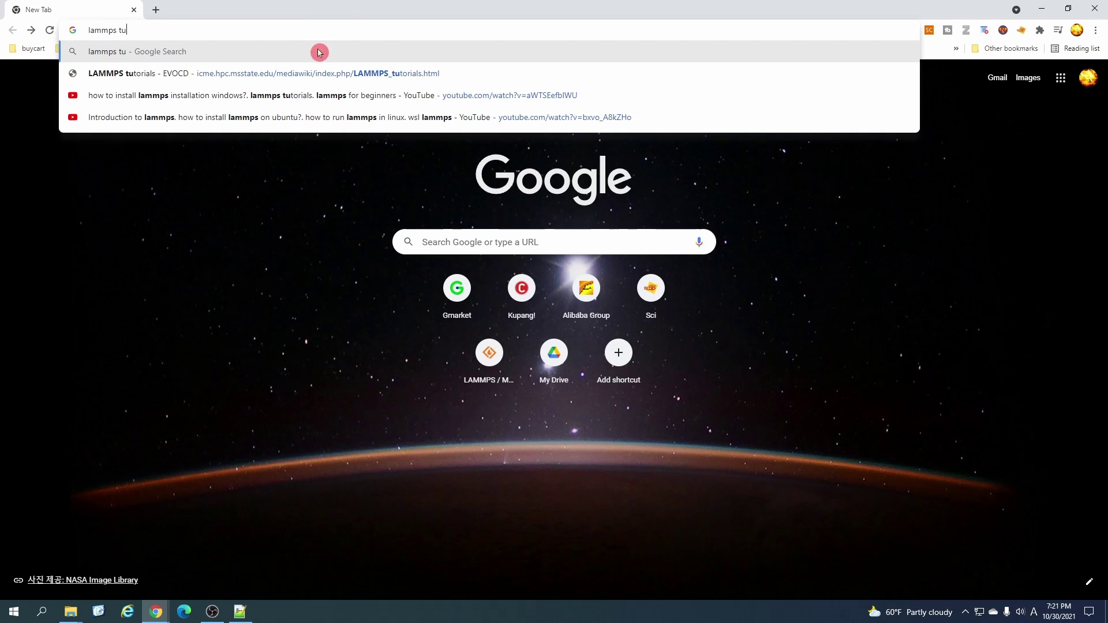
pyautogui.click(319, 73)
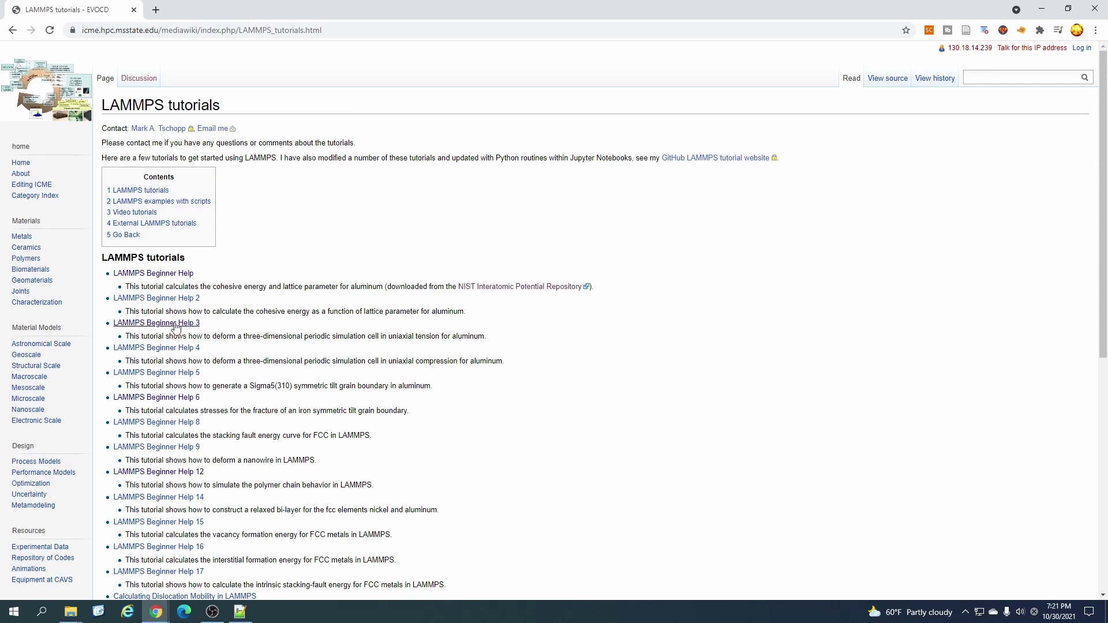
pyautogui.click(174, 324)
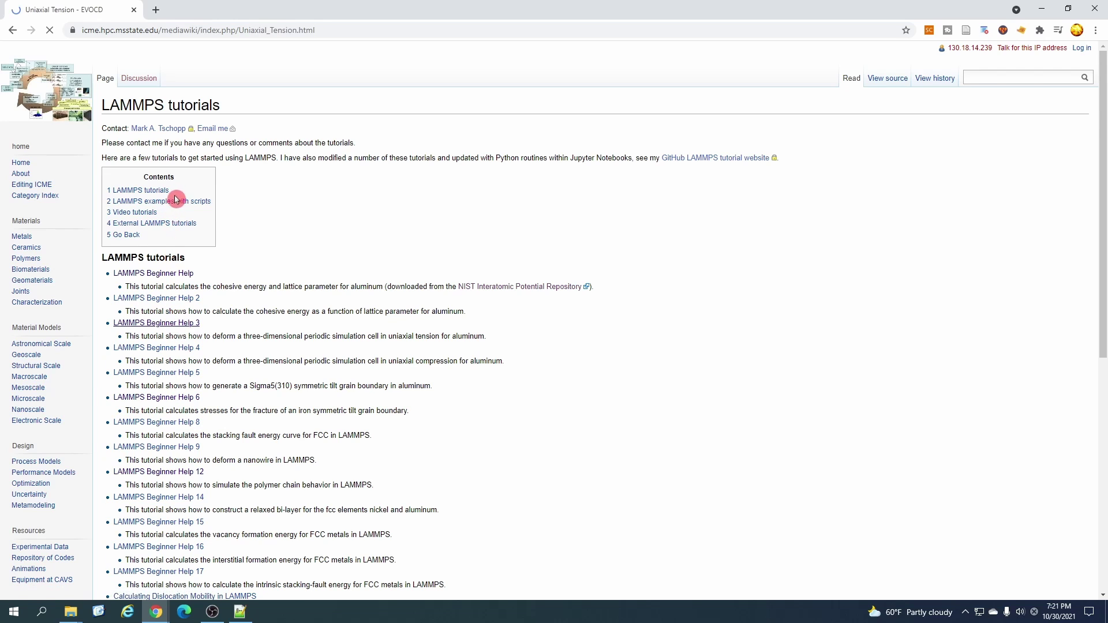
# - Select the tutorial's entire LAMMPS input script and copy it
pyautogui.click(208, 177)
pyautogui.scroll(-3, 143, 120)
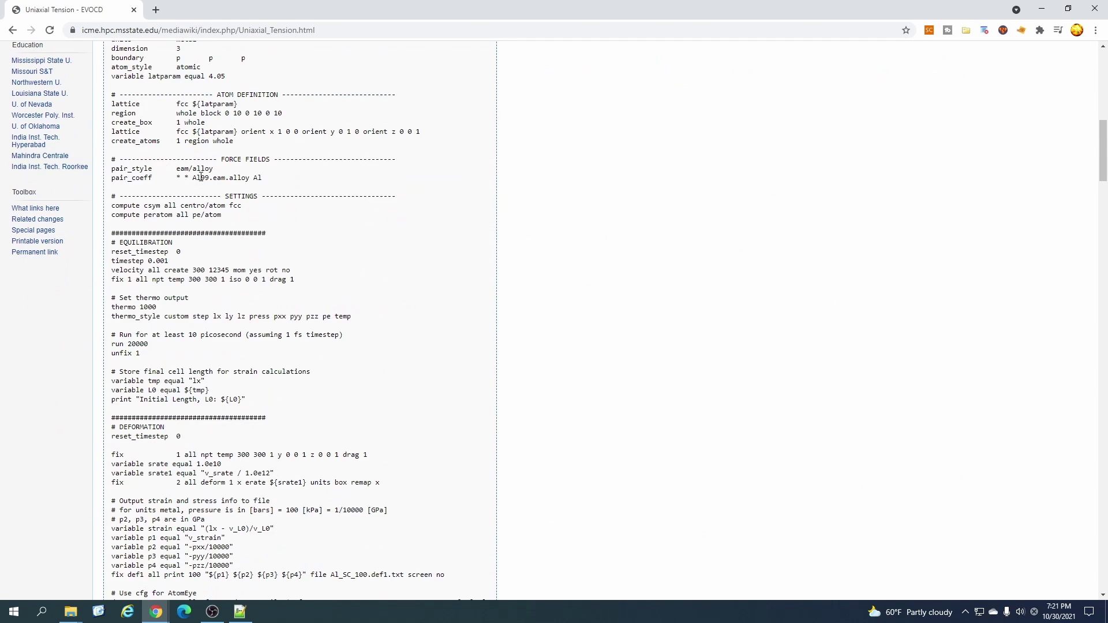
pyautogui.scroll(5, 203, 182)
pyautogui.click(109, 290)
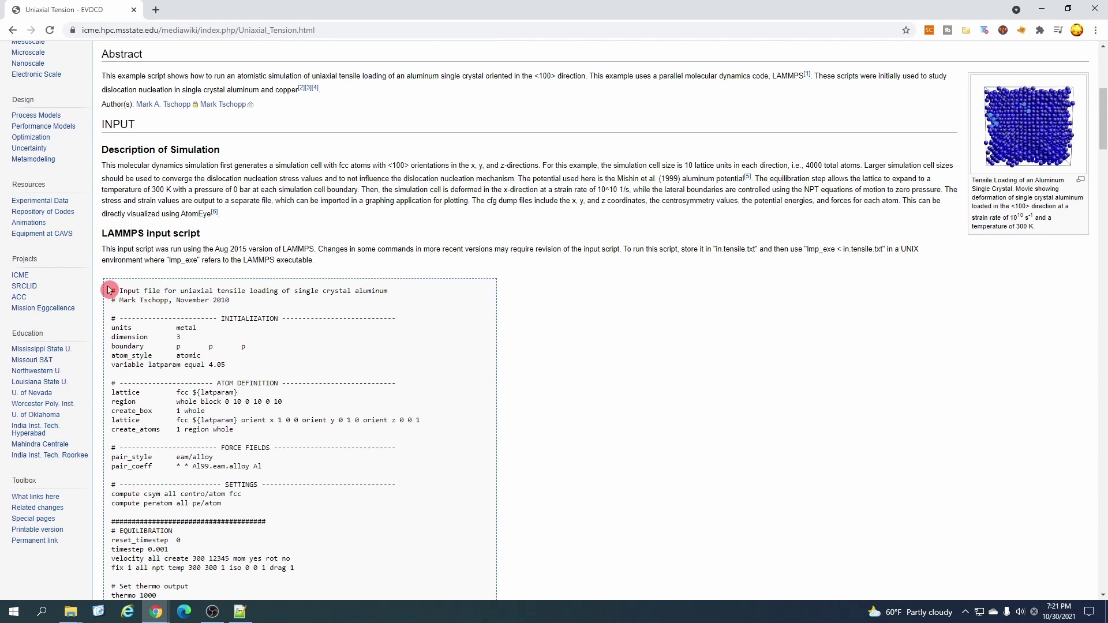
pyautogui.moveTo(110, 290); pyautogui.dragTo(206, 356)
pyautogui.rightClick(190, 171)
pyautogui.click(218, 180)
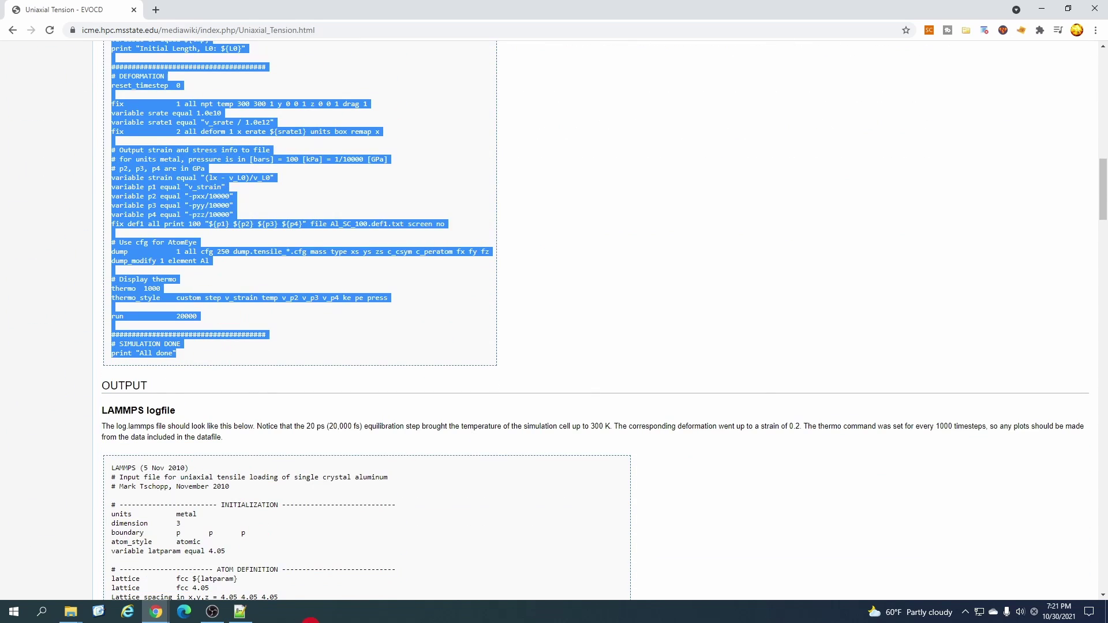
# - Paste the copied 77-line script into the empty al.in file in Notepad++
pyautogui.click(240, 611)
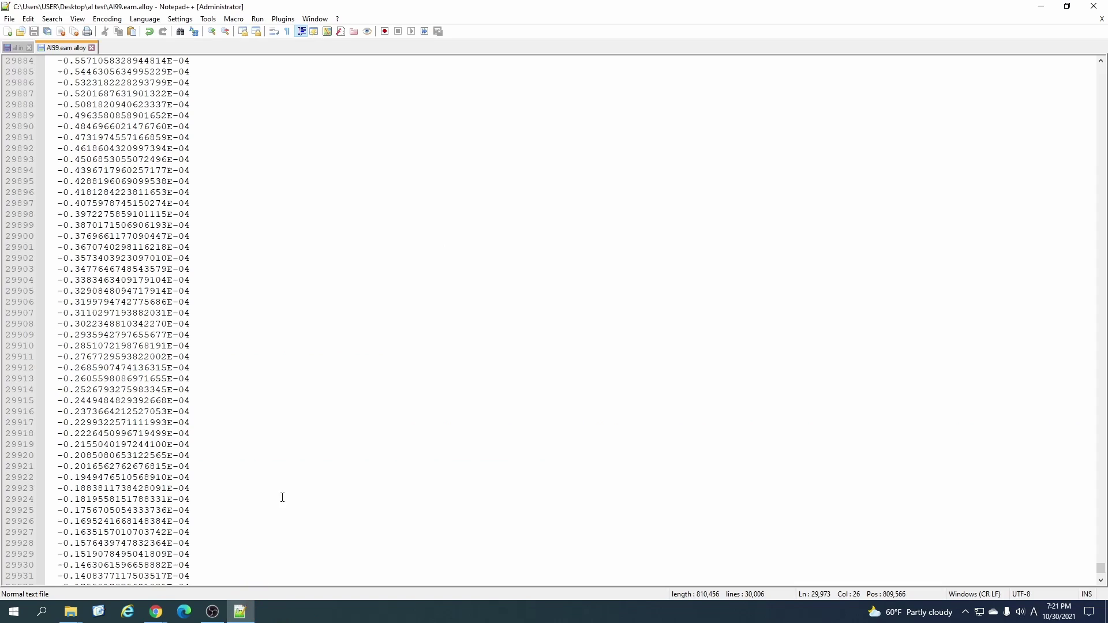
pyautogui.click(15, 52)
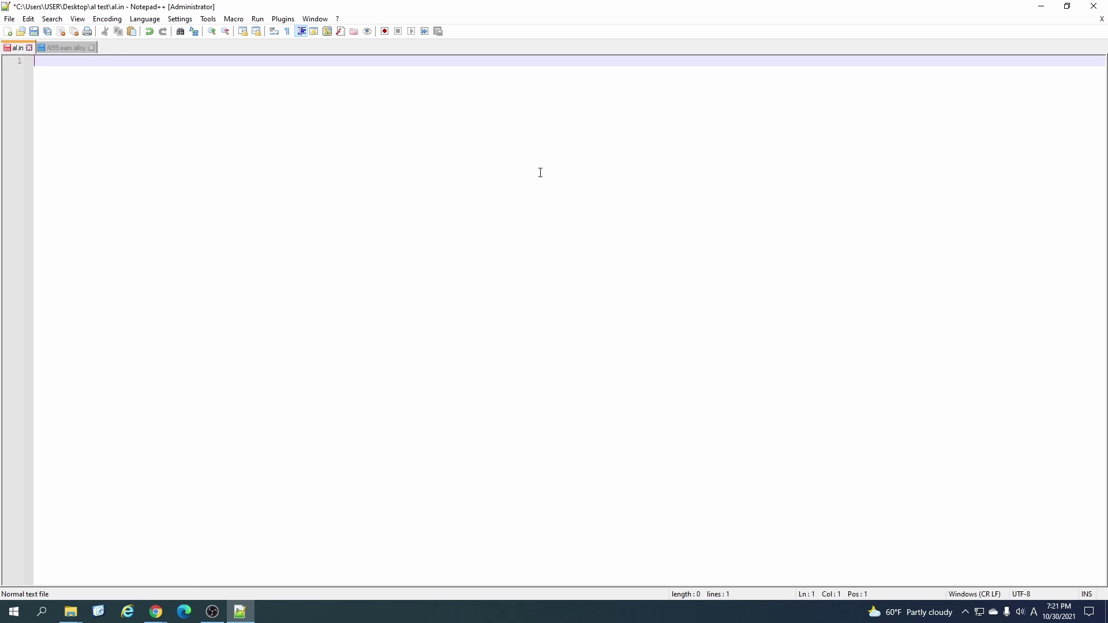
pyautogui.hotkey('ctrl', 'v')
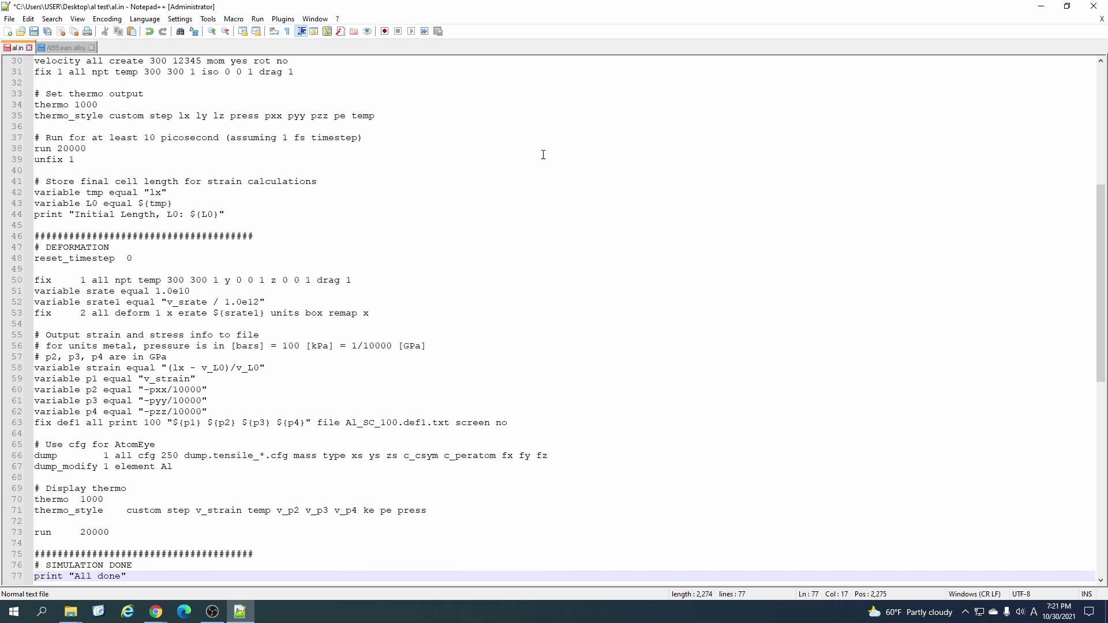
# - Save al.in and return to the Uniaxial Tension tutorial window in Chrome
pyautogui.click(33, 31)
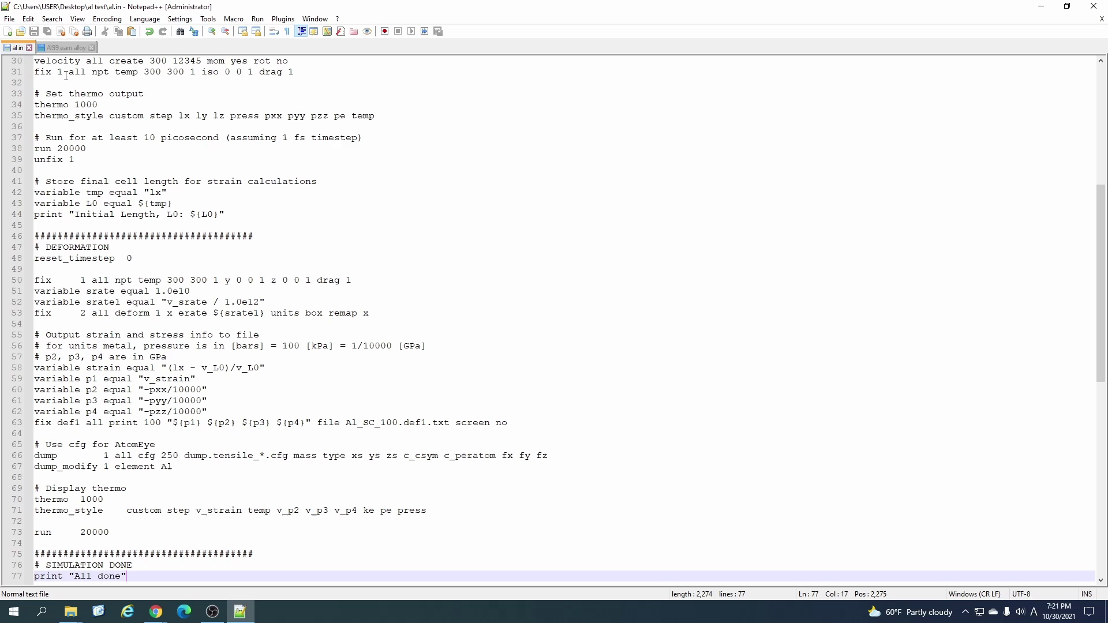
pyautogui.click(156, 612)
pyautogui.click(188, 544)
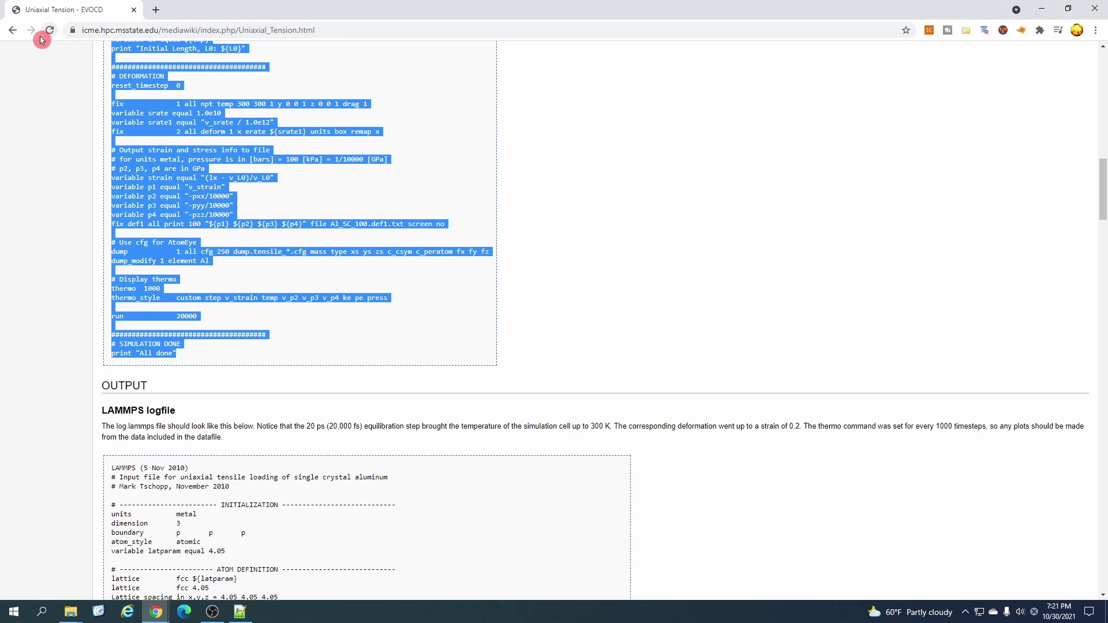
# - Go back to LAMMPS Beginner Help, open the Al99.eam.alloy potential file, and select all its text
pyautogui.click(12, 31)
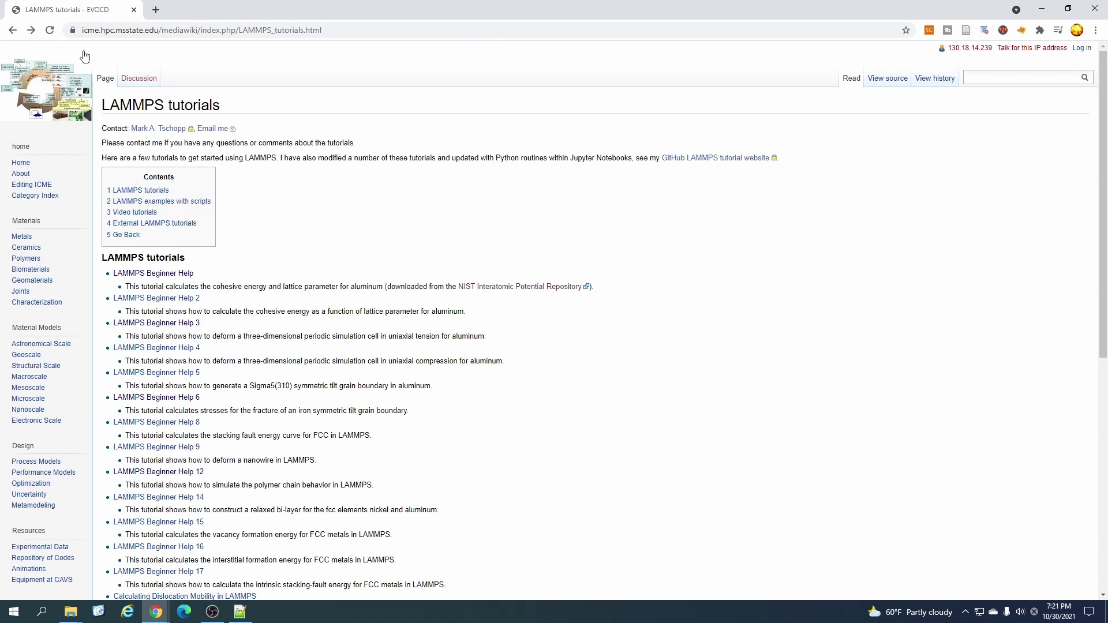
pyautogui.click(178, 278)
pyautogui.scroll(-10, 324, 185)
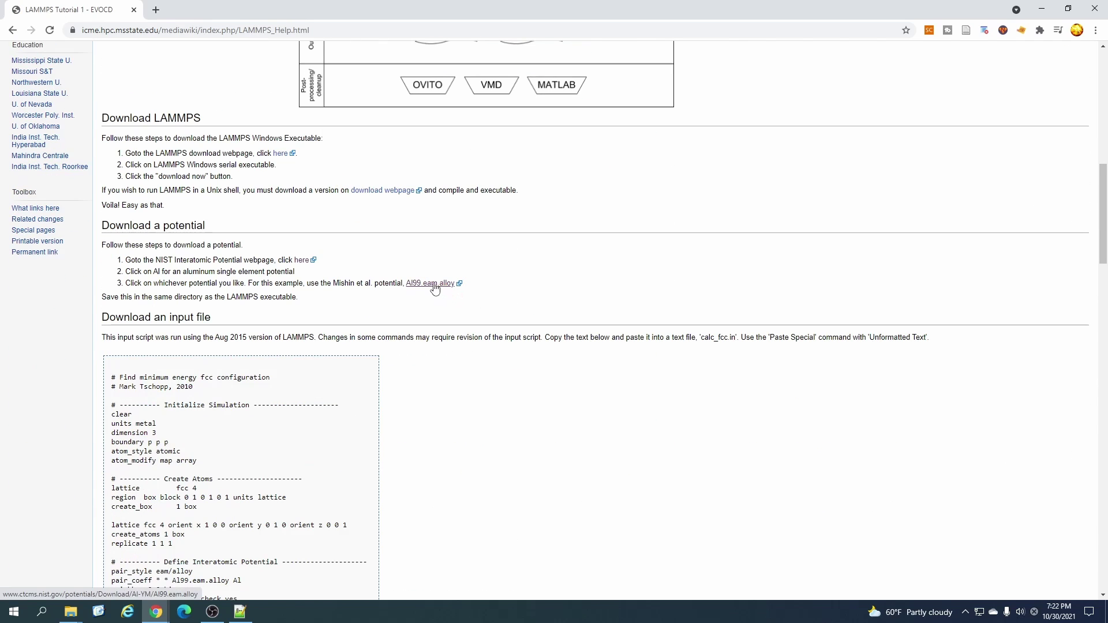
pyautogui.click(436, 287)
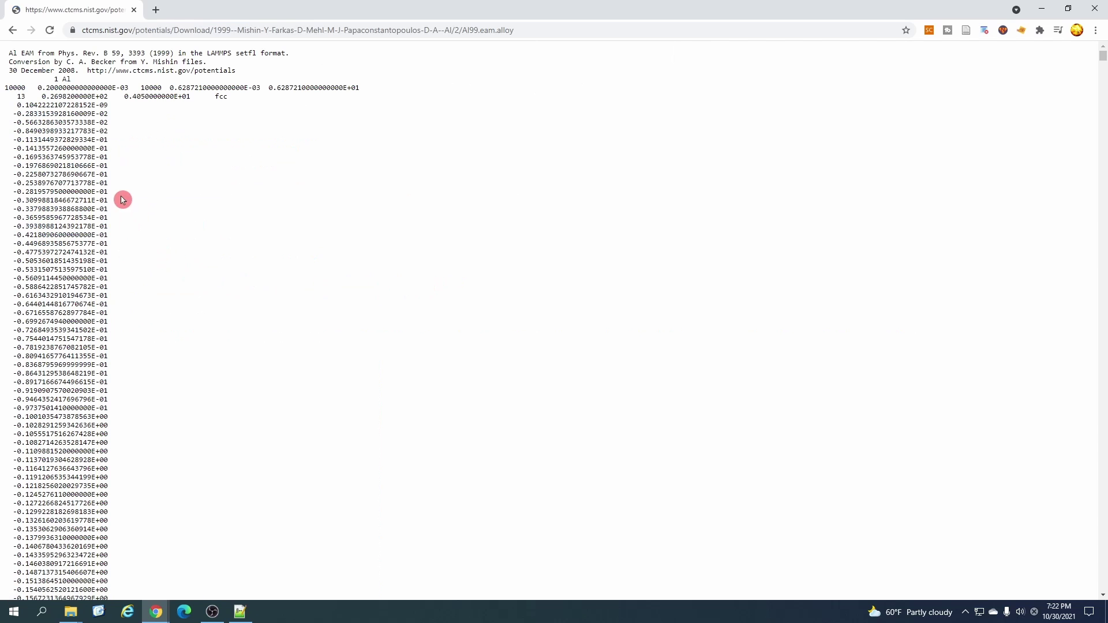
pyautogui.hotkey('ctrl', 'a')
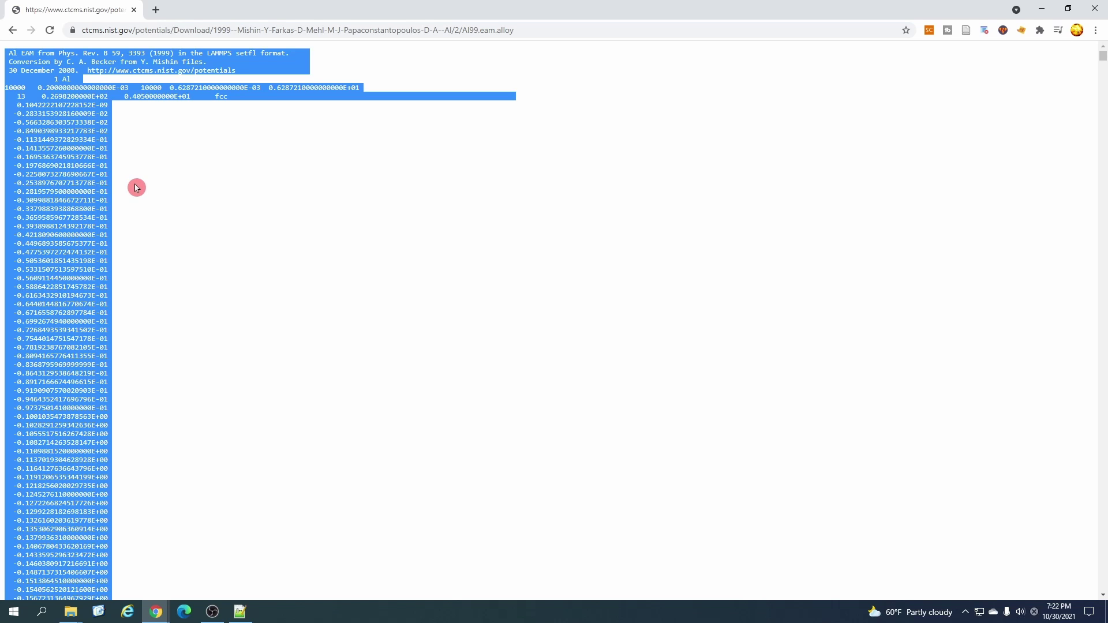
# - Review the Al99.eam.alloy file, then select 'Al99.eam.alloy' on al.in's line 20 pair_coeff line
pyautogui.click(240, 612)
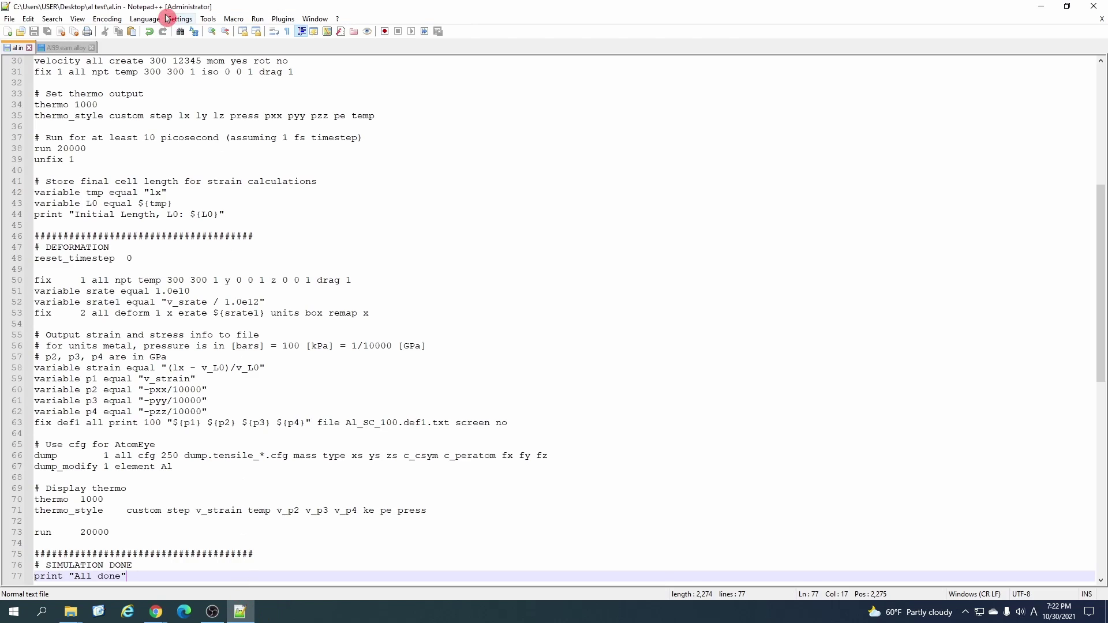
pyautogui.click(51, 47)
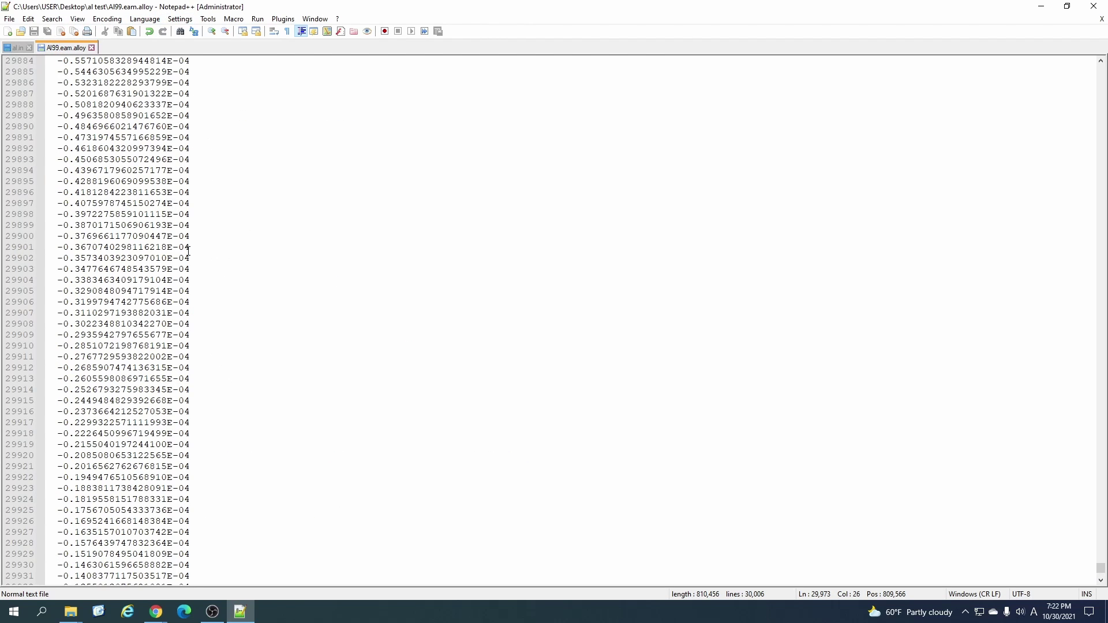
pyautogui.click(60, 46)
pyautogui.click(19, 48)
pyautogui.scroll(10, 243, 207)
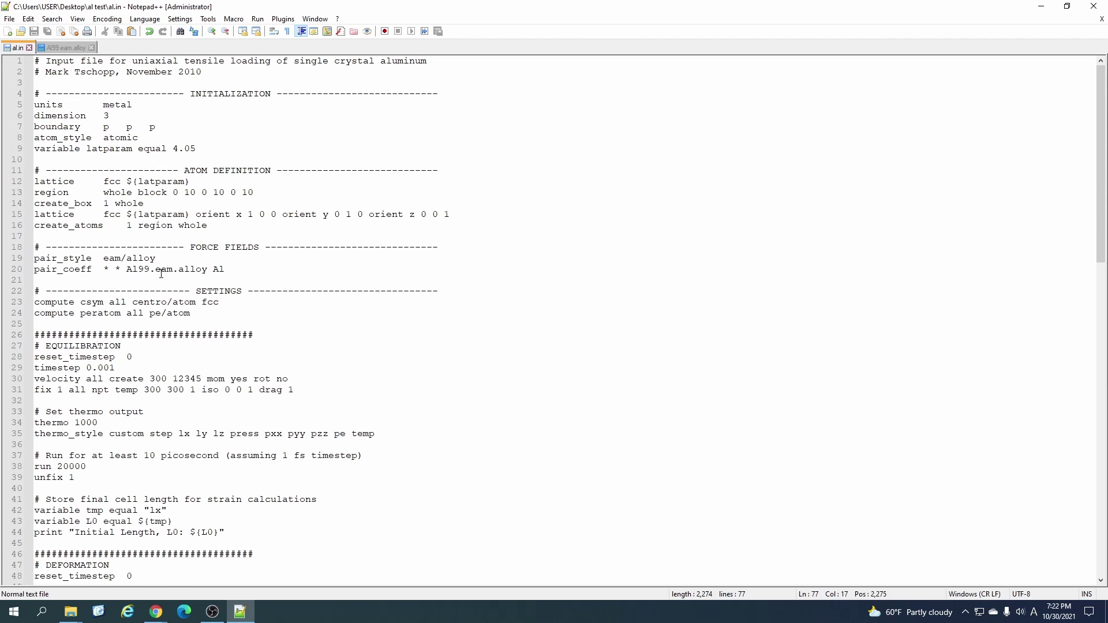
pyautogui.moveTo(124, 269); pyautogui.dragTo(201, 269)
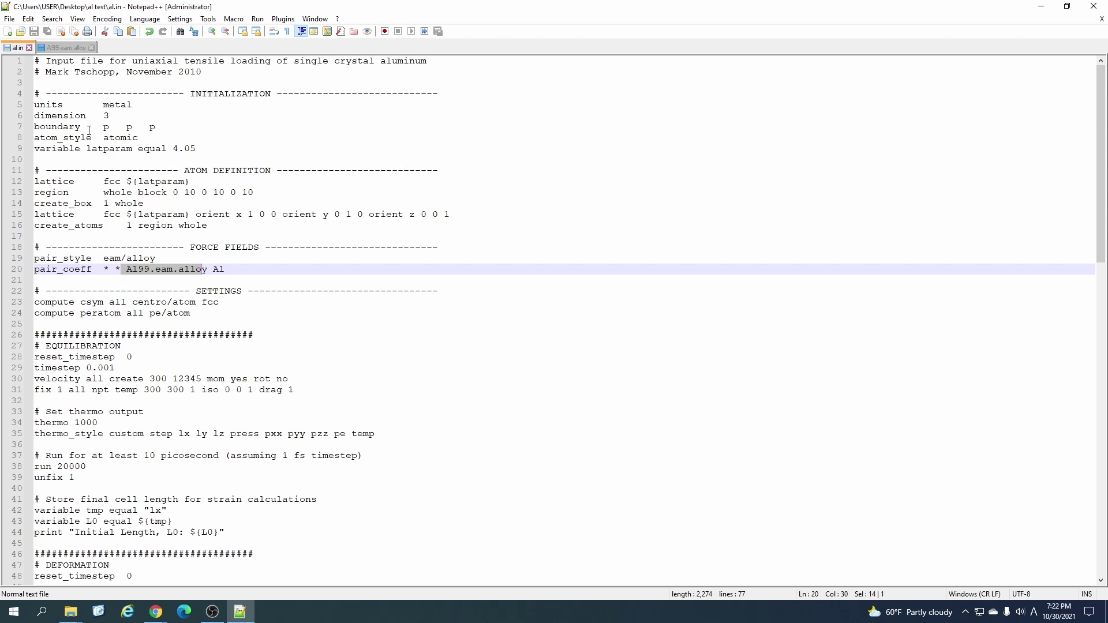
# - Add # before the dump line 66 and the dump_modify line 67 in al.in
pyautogui.scroll(-3, 100, 122)
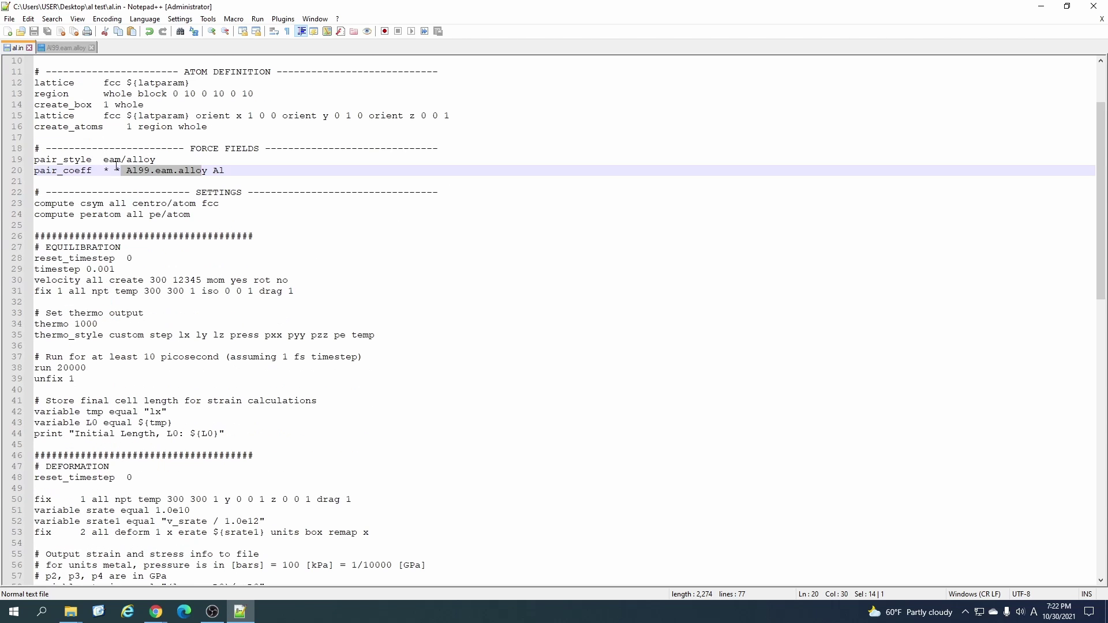
pyautogui.scroll(-2, 119, 200)
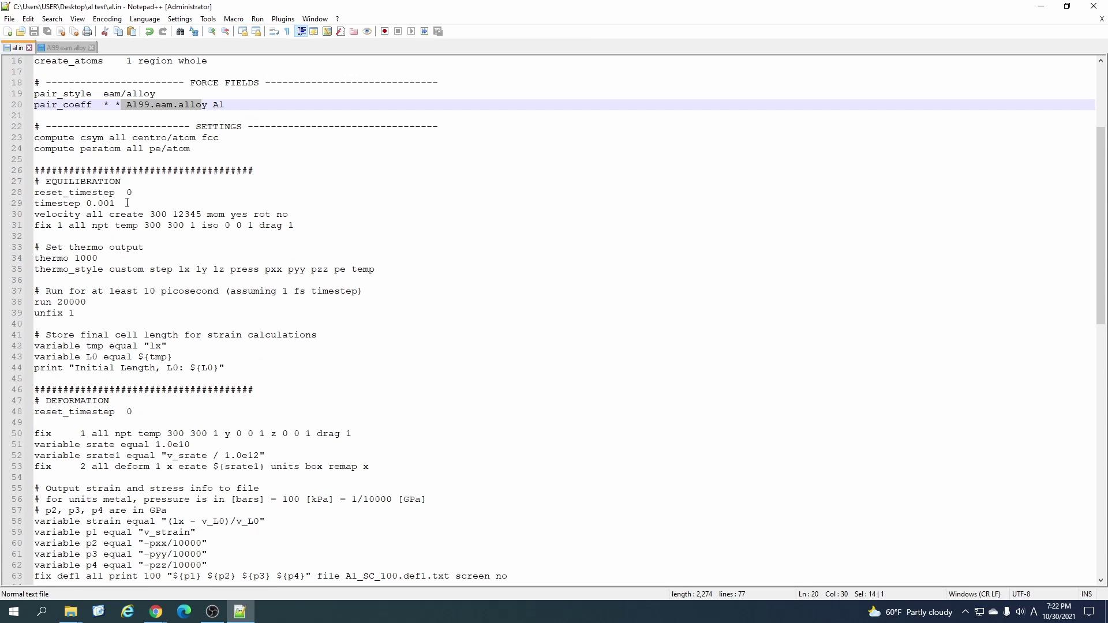
pyautogui.scroll(-1, 79, 279)
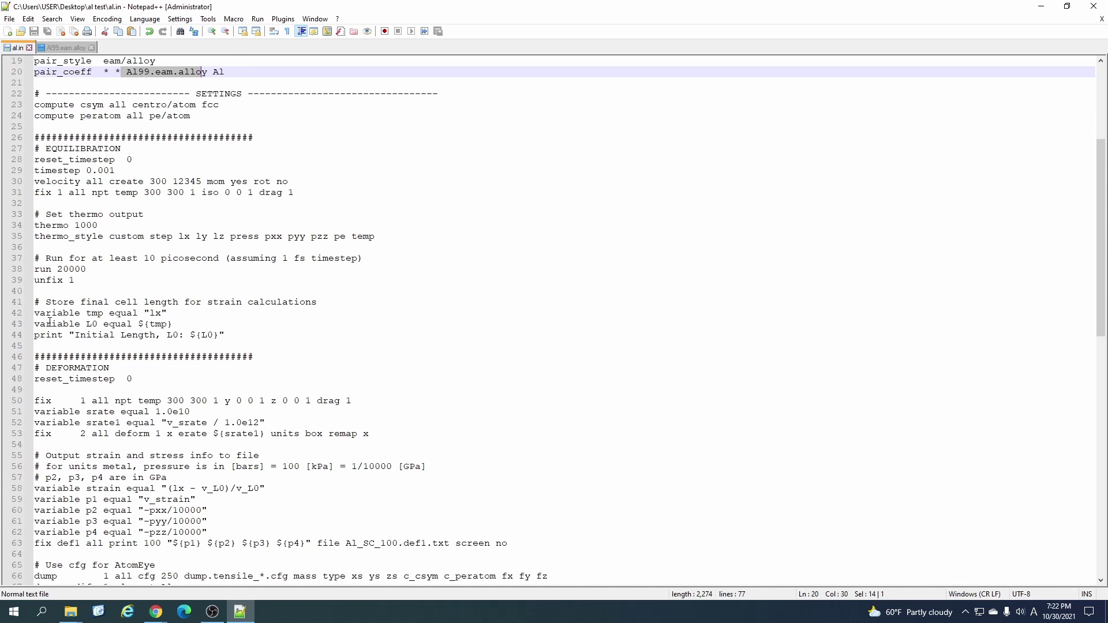
pyautogui.scroll(-1, 50, 322)
pyautogui.scroll(-2, 76, 360)
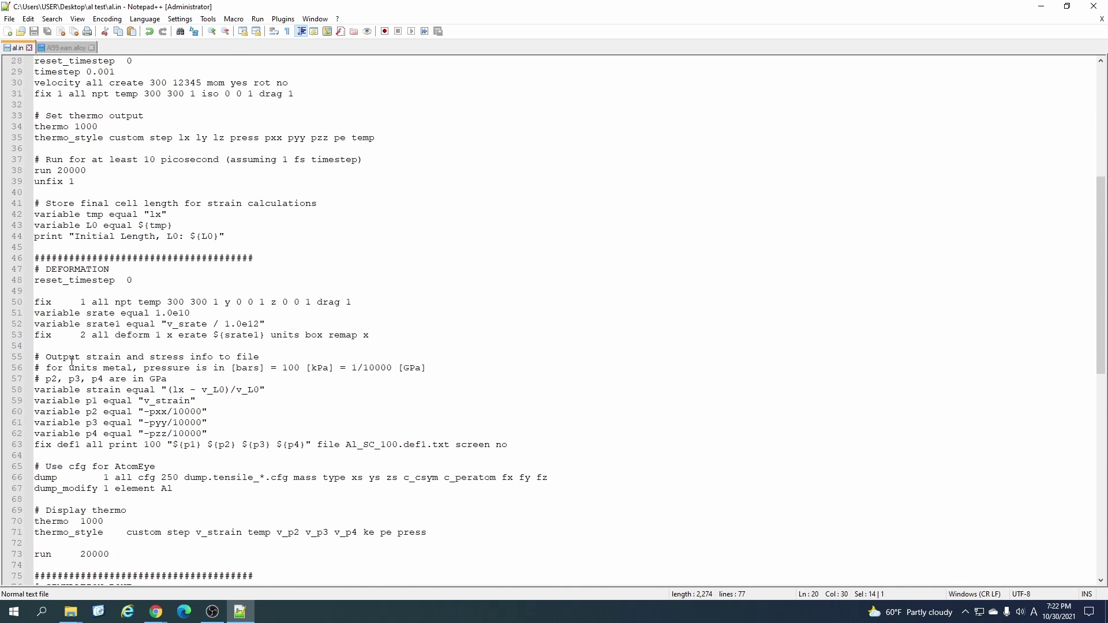
pyautogui.scroll(-1, 52, 377)
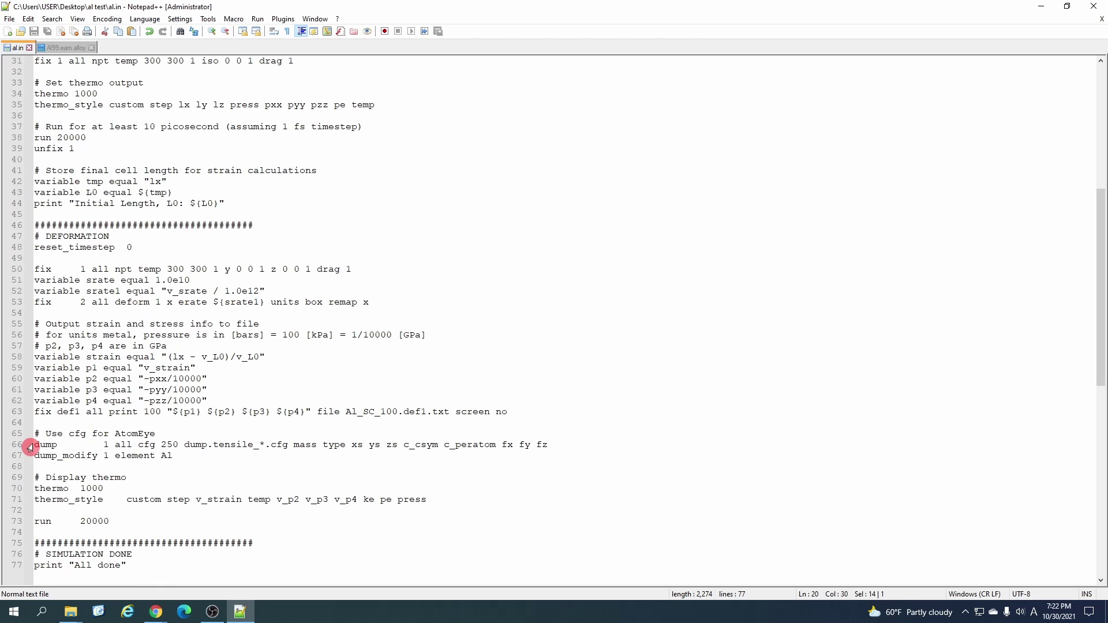
pyautogui.click(44, 445)
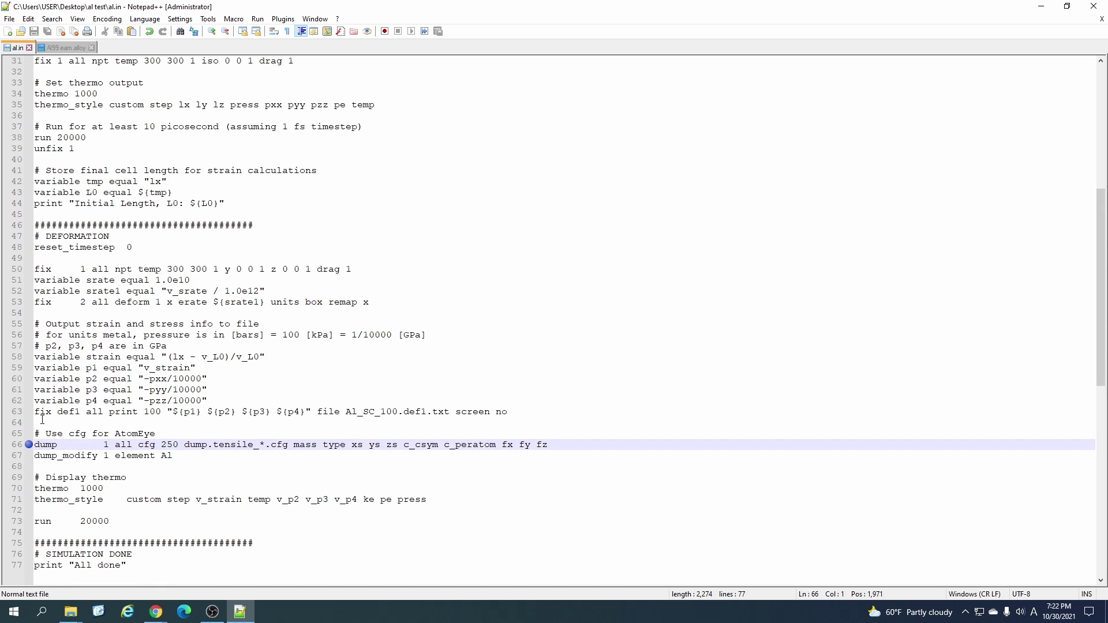
pyautogui.write('#')
pyautogui.press('Down')
pyautogui.press('Home')
pyautogui.write('#')
pyautogui.press('Up')
pyautogui.press('Up')
pyautogui.press('Up')
pyautogui.press('Up')
pyautogui.press('Up')
pyautogui.press('Up')
pyautogui.press('Up')
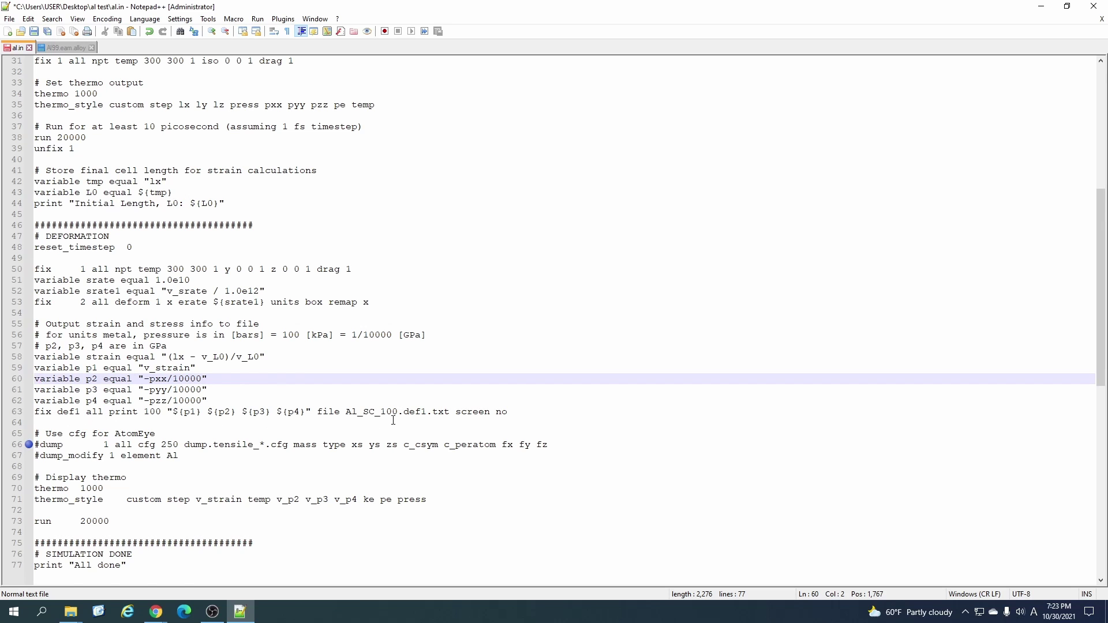
# - Save the edited al.in and bring up the al test folder in File Explorer
pyautogui.scroll(-3, 349, 413)
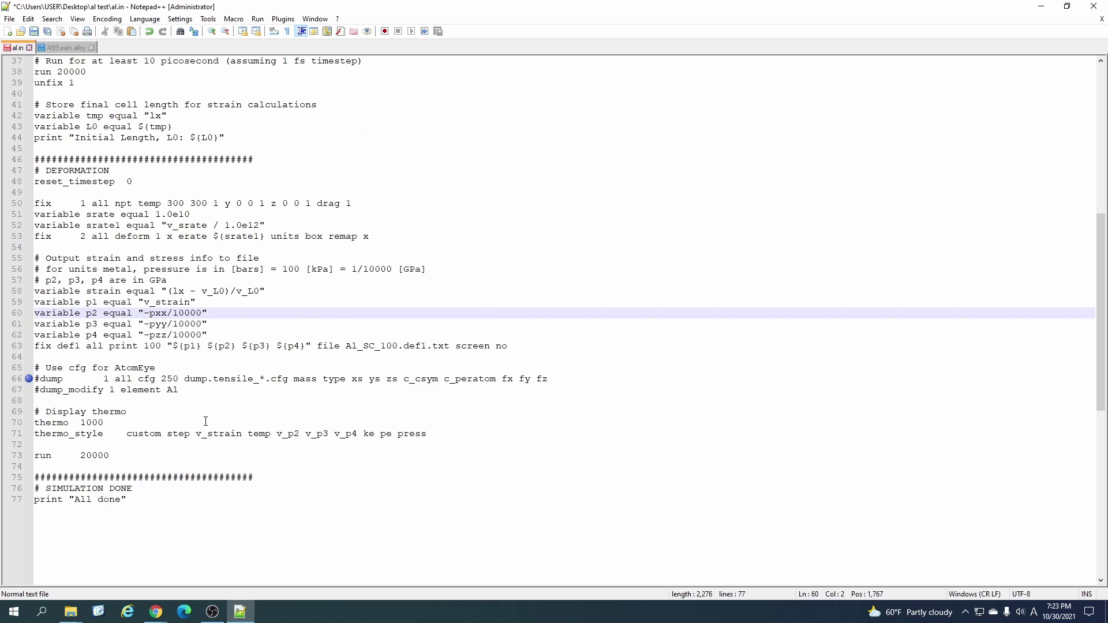
pyautogui.scroll(13, 82, 377)
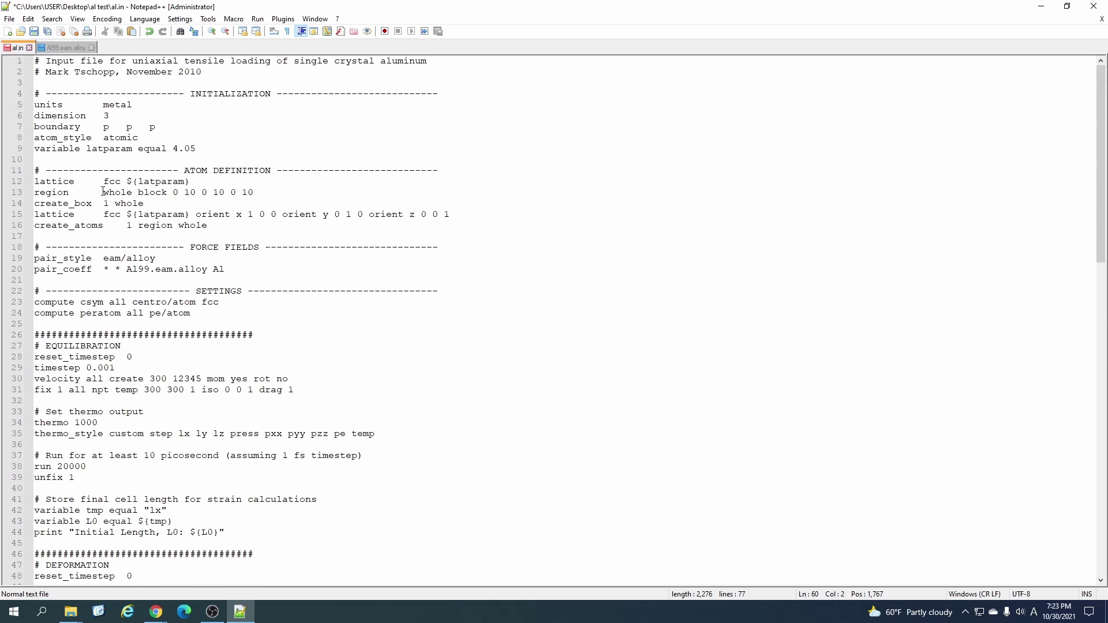
pyautogui.scroll(-4, 107, 190)
pyautogui.scroll(4, 155, 160)
pyautogui.scroll(-7, 138, 296)
pyautogui.scroll(7, 138, 297)
pyautogui.click(33, 32)
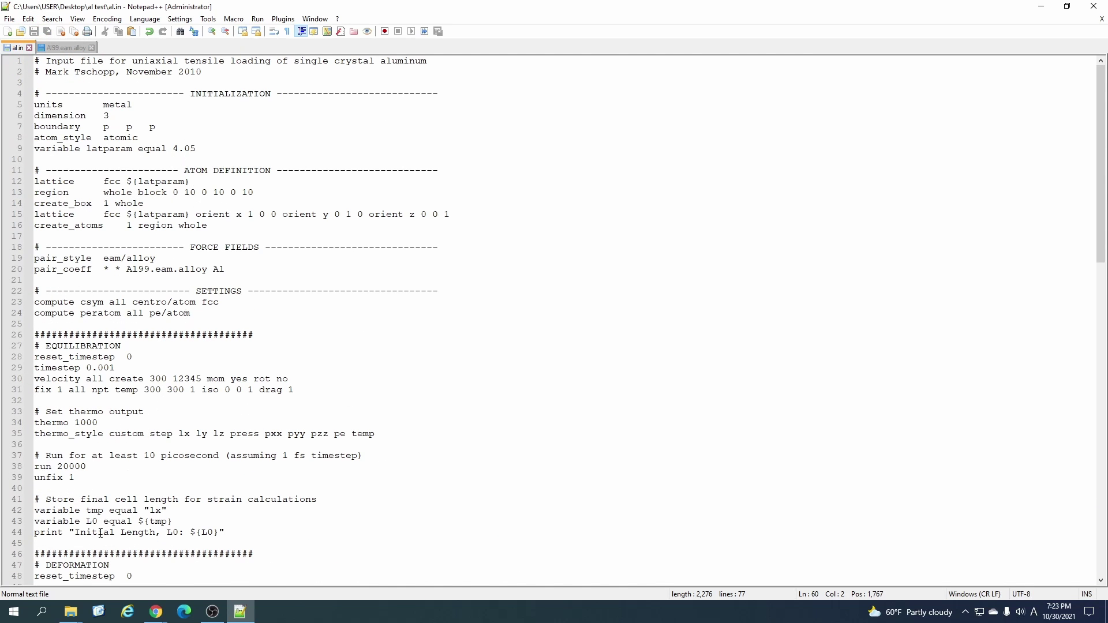
pyautogui.click(67, 566)
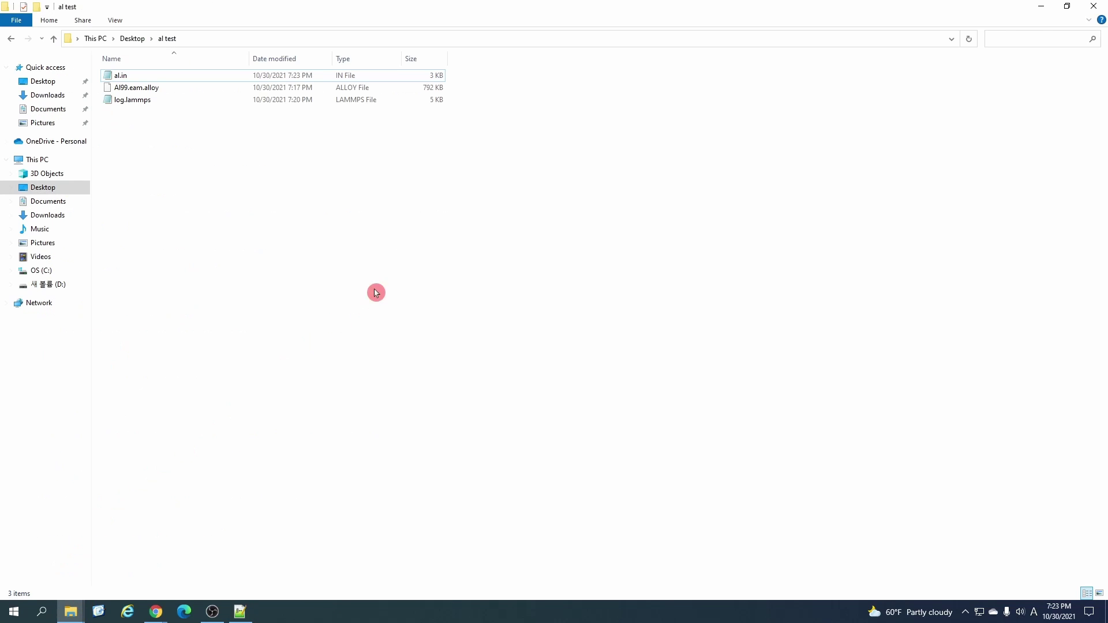
# - Launch wsl from the folder's address bar and recall 'mpiexec -np 5 lmp_mpi -in al.in -e screen'
pyautogui.click(530, 38)
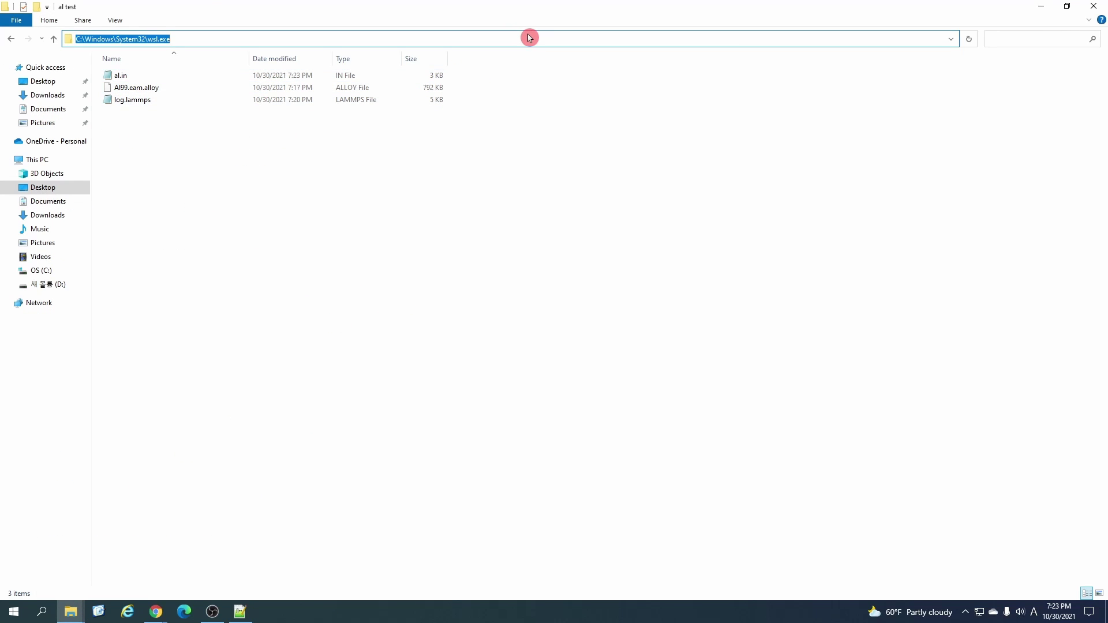
pyautogui.write('wsl')
pyautogui.press('Return')
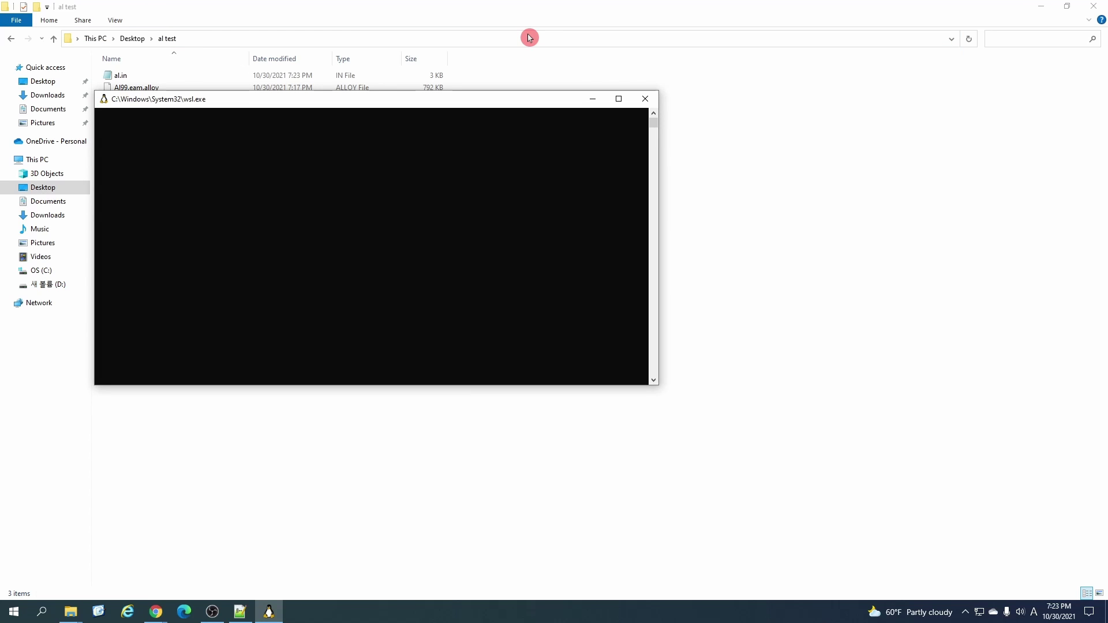
pyautogui.press('Up')
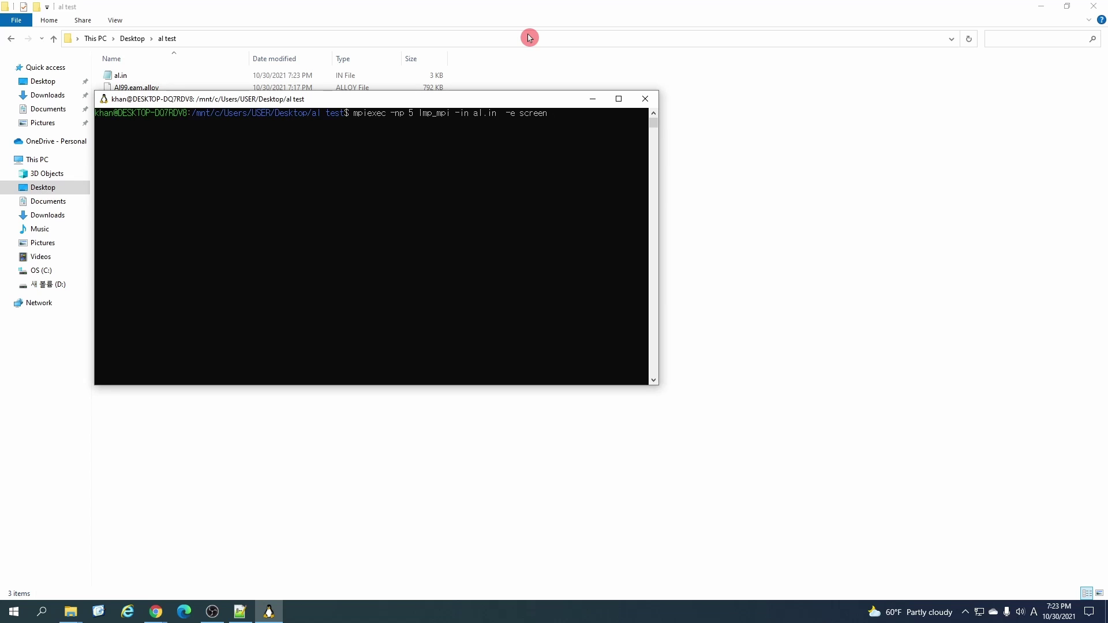
# - Run the mpiexec LAMMPS command on al.in until done, then minimize the terminal
pyautogui.press('Return')
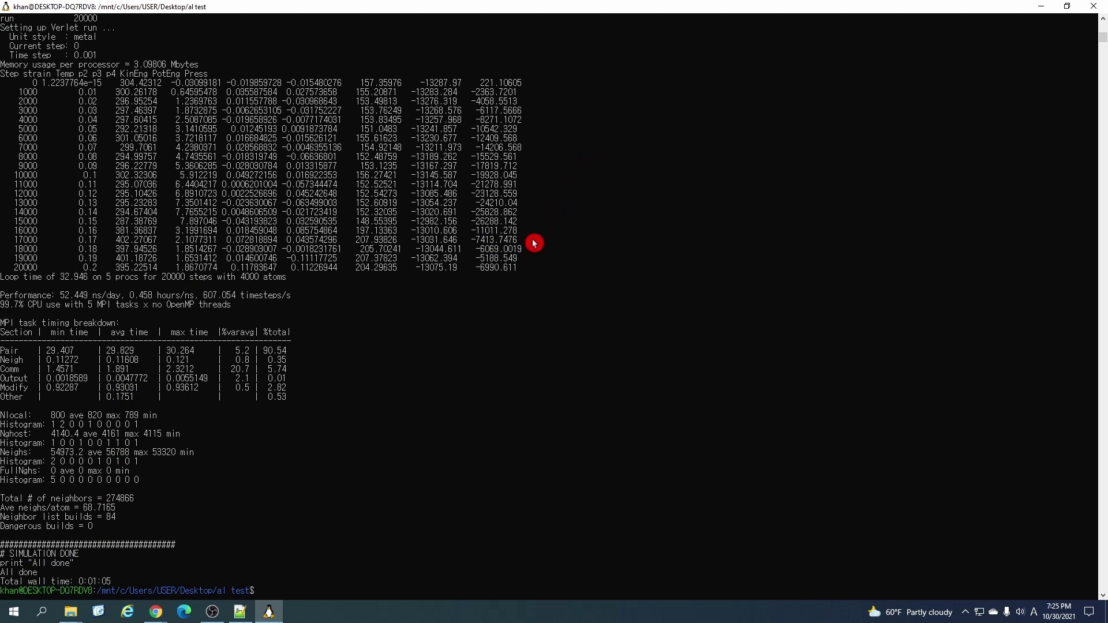
pyautogui.click(1042, 11)
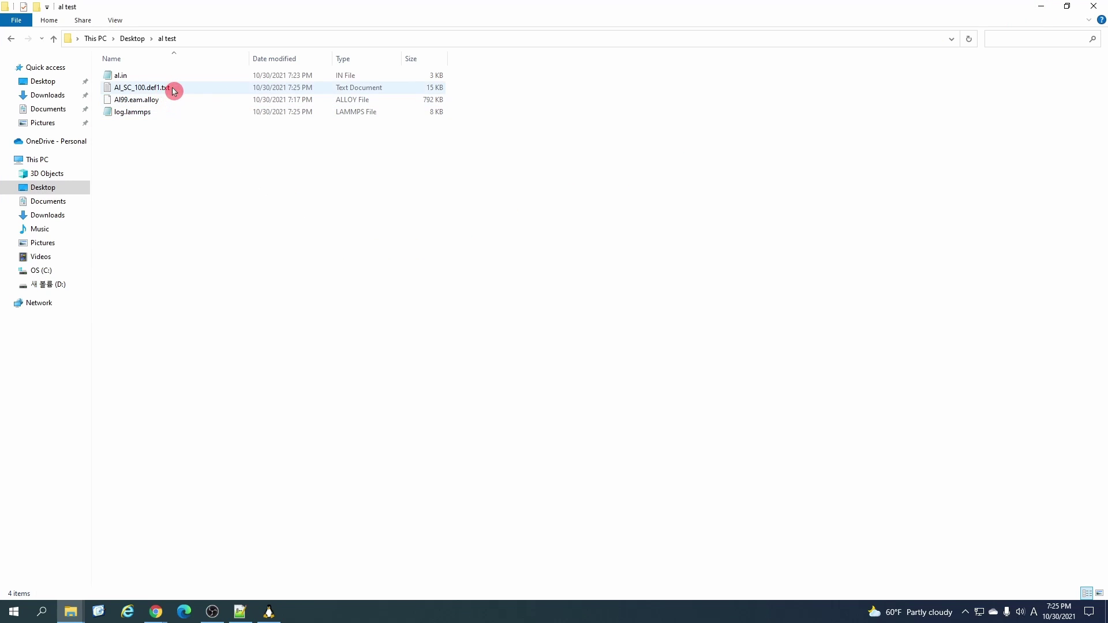
# - Open Al_SC_100.def1.txt maximized in Notepad, then switch back to al.in in Notepad++
pyautogui.doubleClick(238, 91)
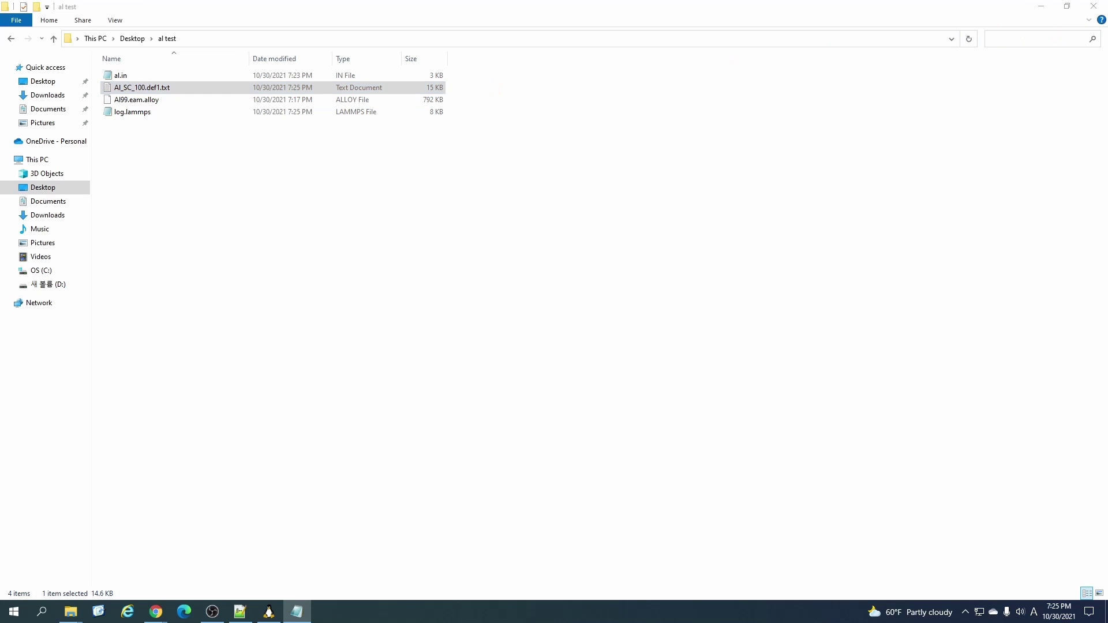
pyautogui.doubleClick(351, 51)
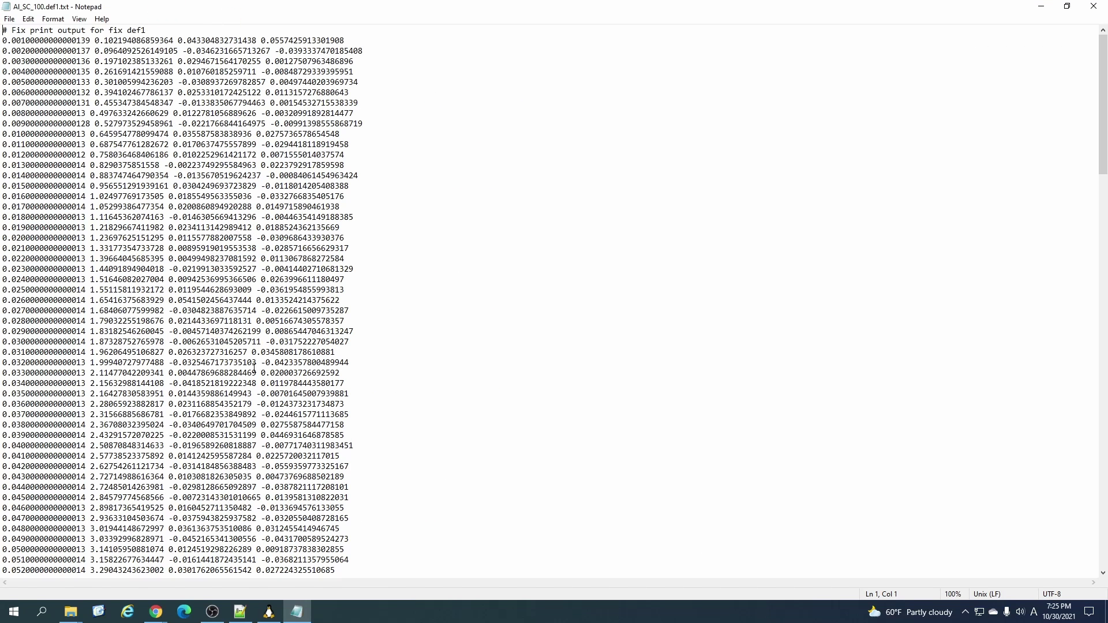
pyautogui.click(240, 612)
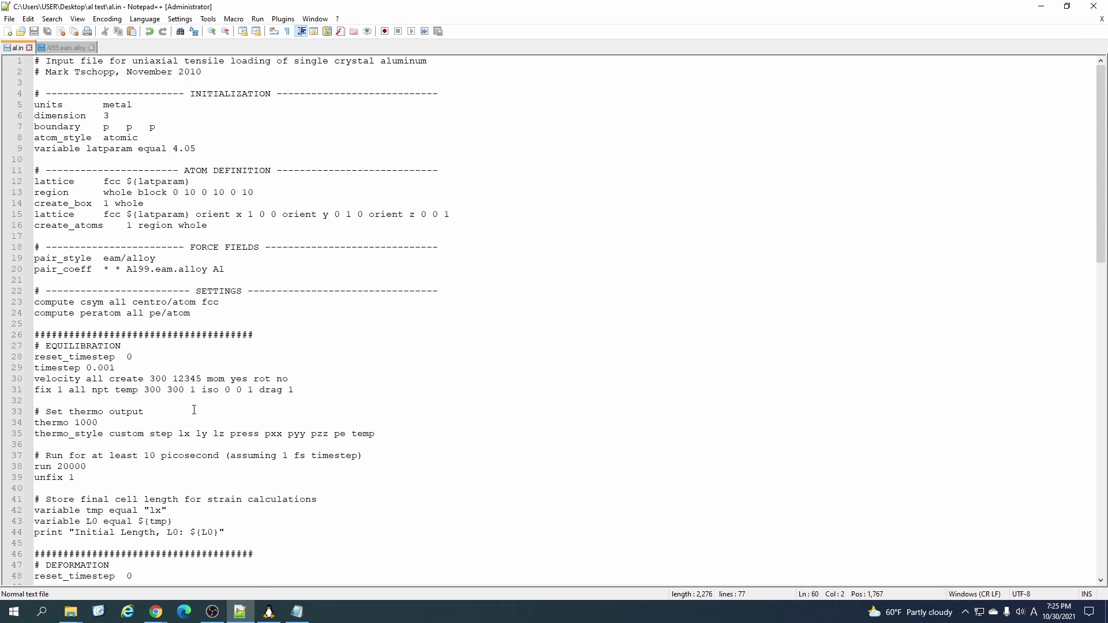
# - Select ${p2} ${p3} ${p4} on fix print line 63, then minimize Notepad++ and Notepad
pyautogui.scroll(-2, 156, 265)
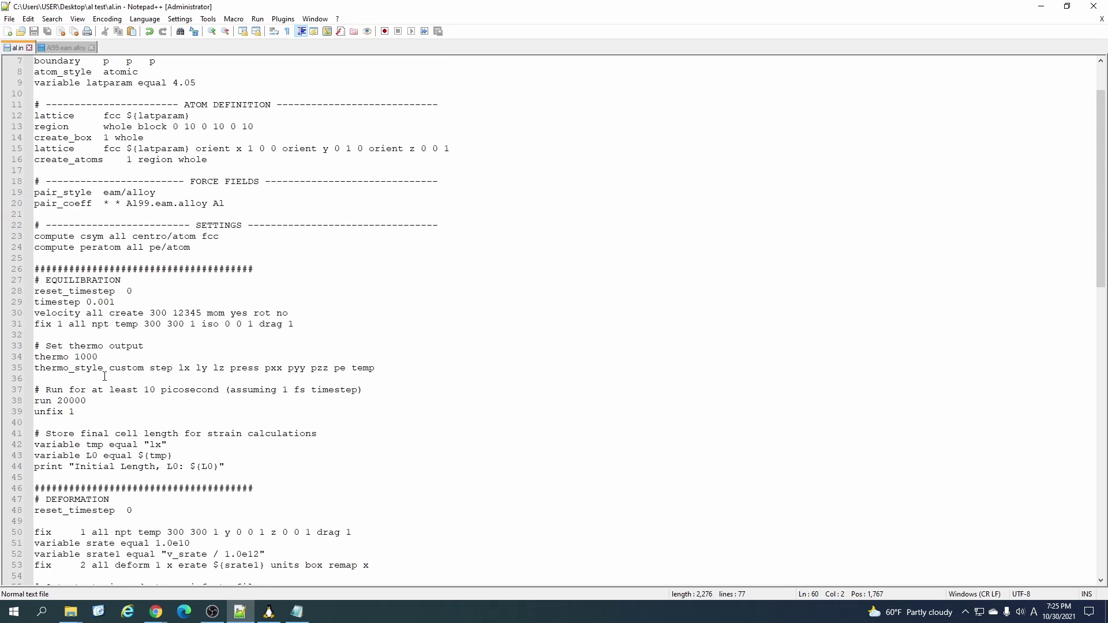
pyautogui.scroll(-4, 106, 374)
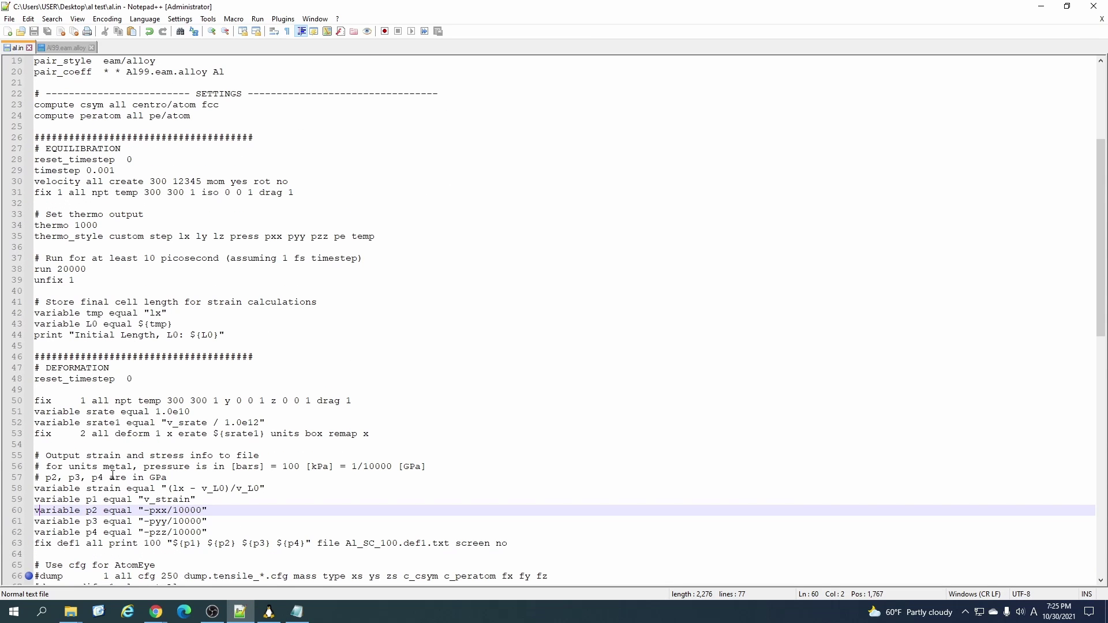
pyautogui.scroll(-2, 111, 473)
pyautogui.click(194, 478)
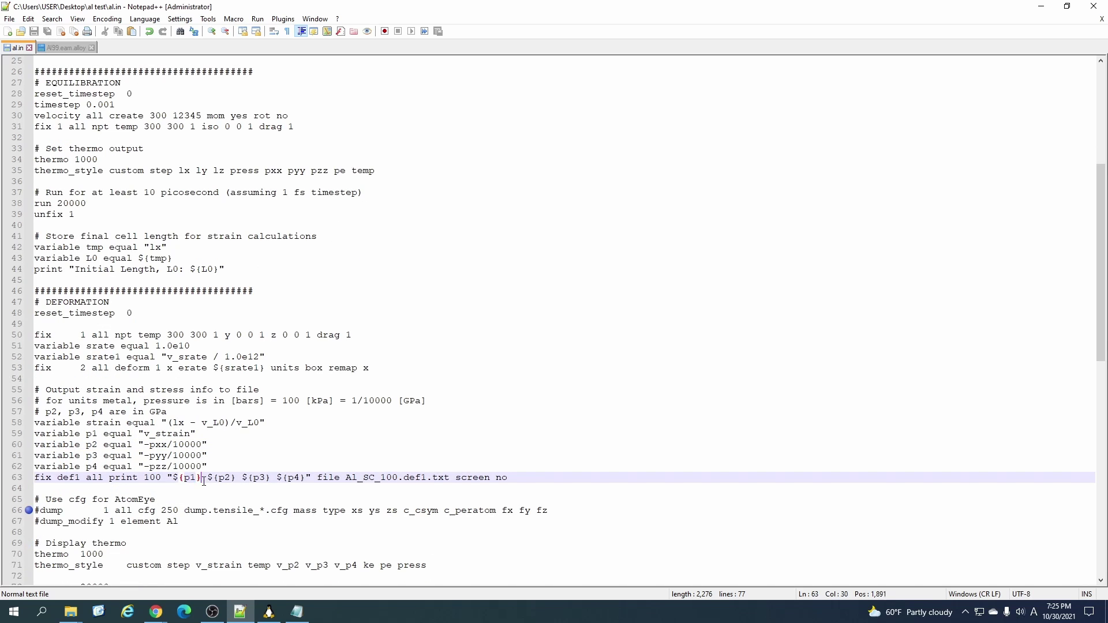
pyautogui.moveTo(205, 480); pyautogui.dragTo(315, 478)
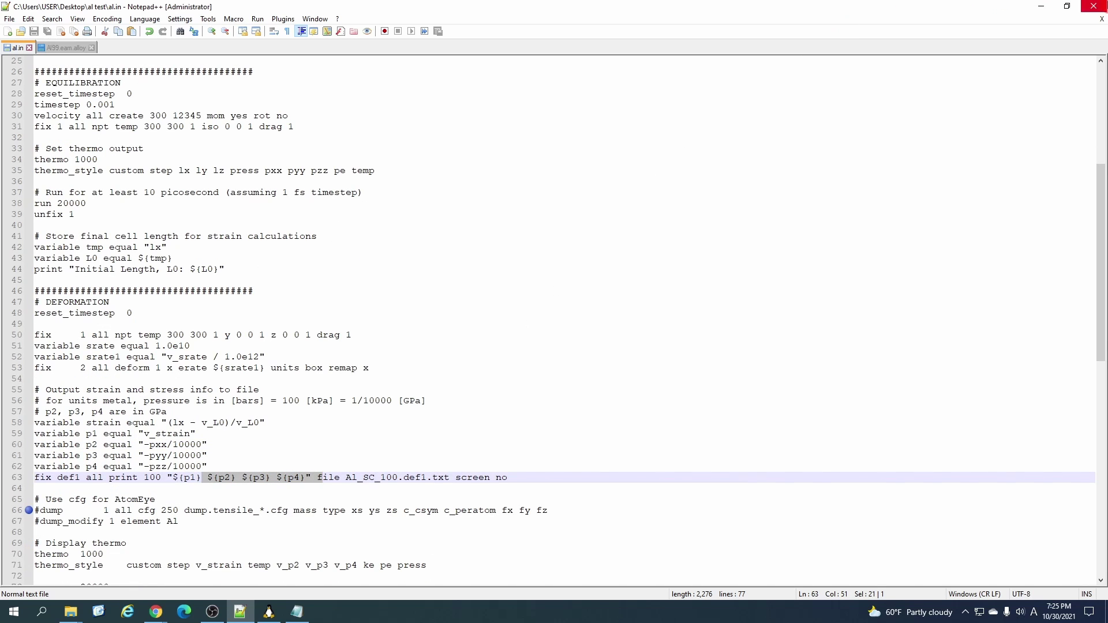
pyautogui.click(1040, 6)
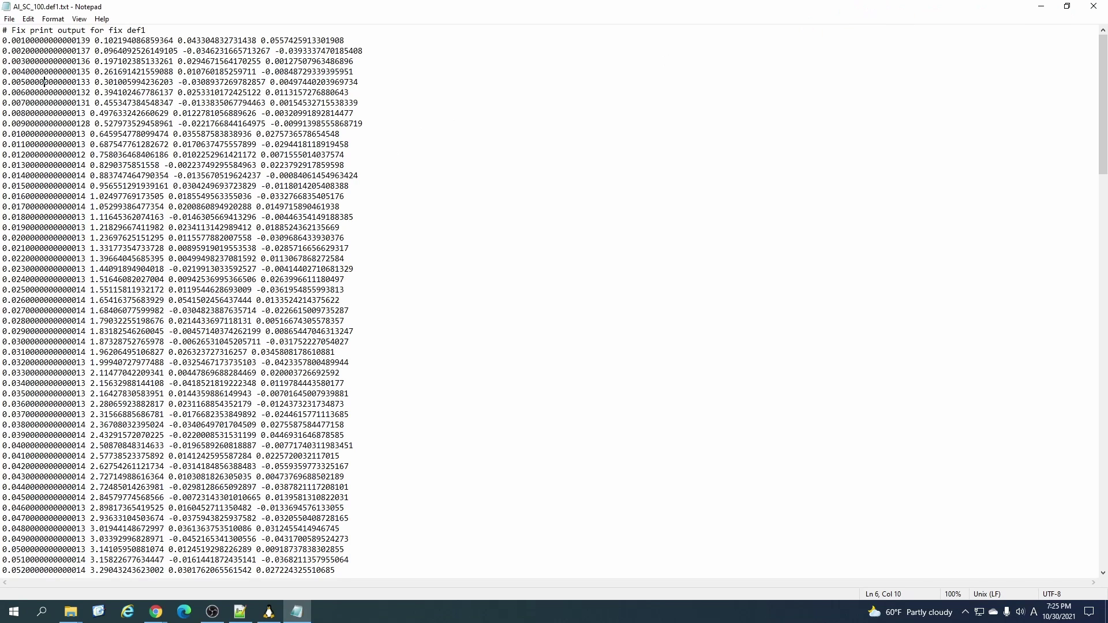
pyautogui.click(1042, 13)
# - Create 'New Microsoft Excel Worksheet.xlsx' in the al test folder with the default name and open it
pyautogui.rightClick(623, 346)
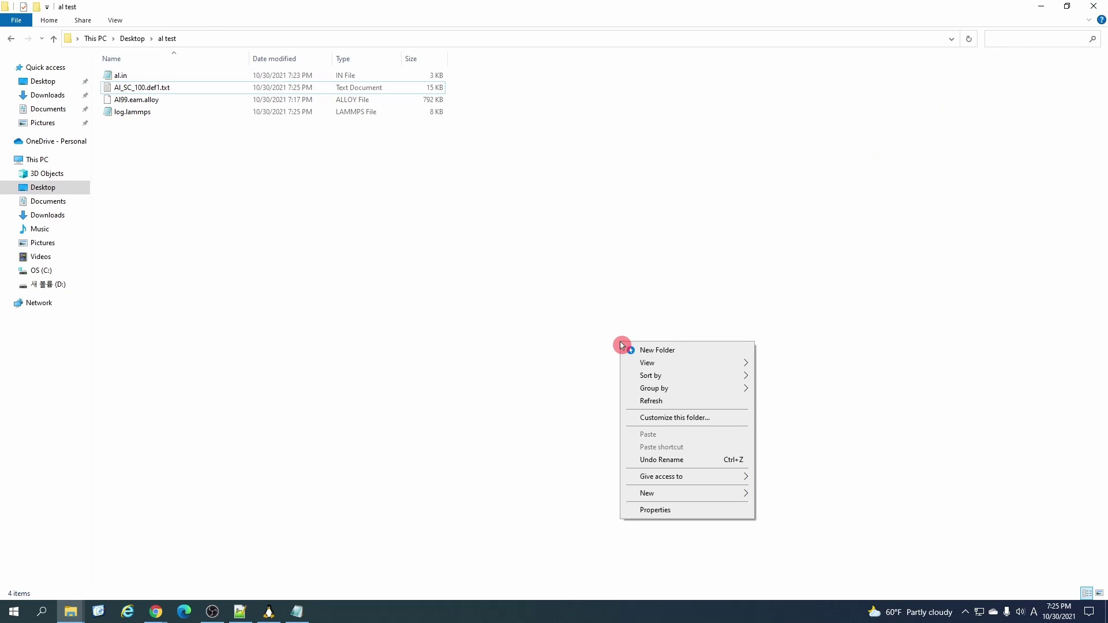
pyautogui.click(642, 495)
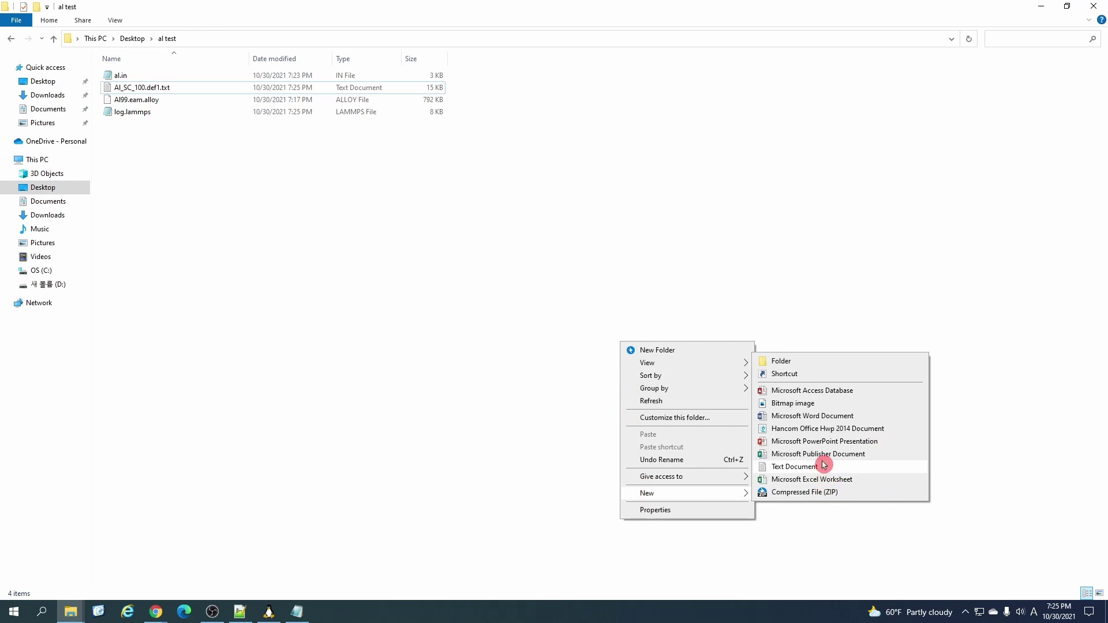
pyautogui.click(832, 480)
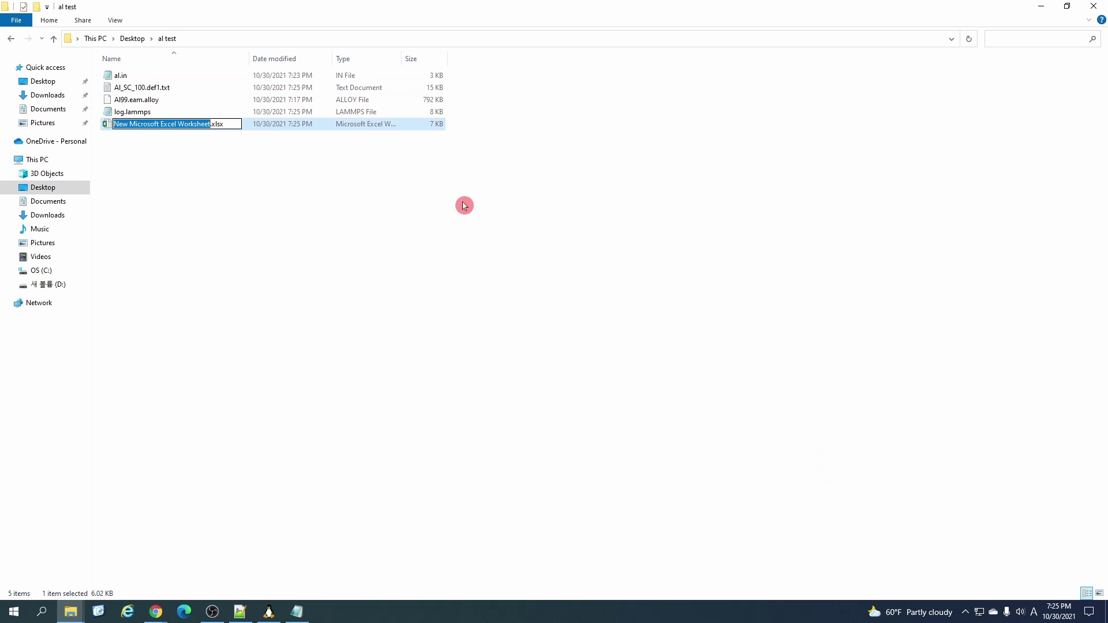
pyautogui.click(348, 124)
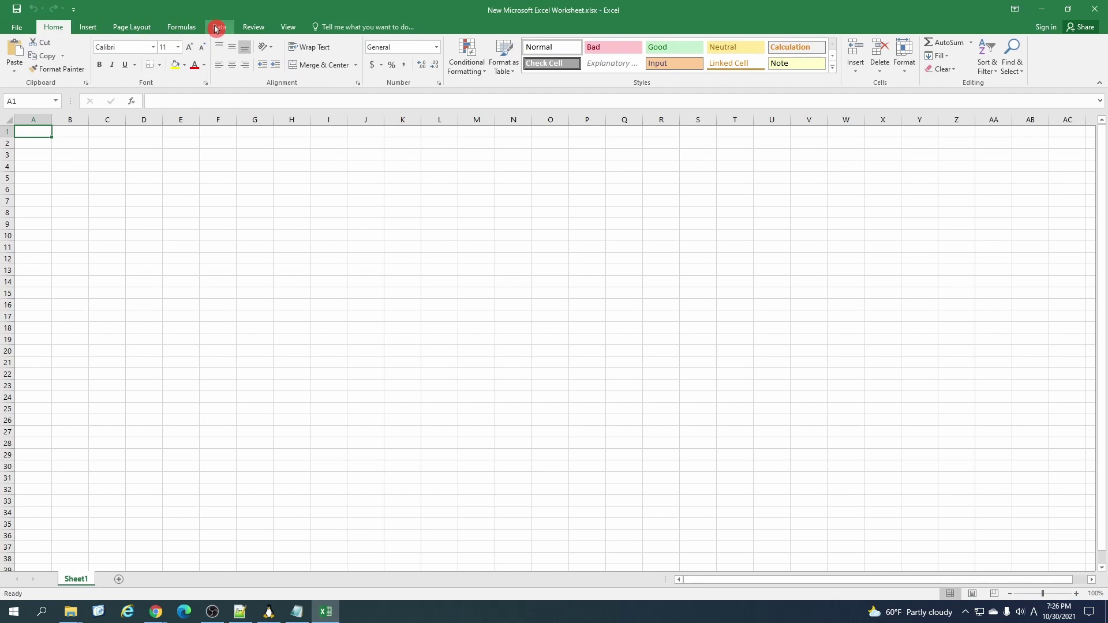
# - Start a text import of Al_SC_100.def1.txt from the Desktop's al test folder
pyautogui.click(215, 27)
pyautogui.click(66, 53)
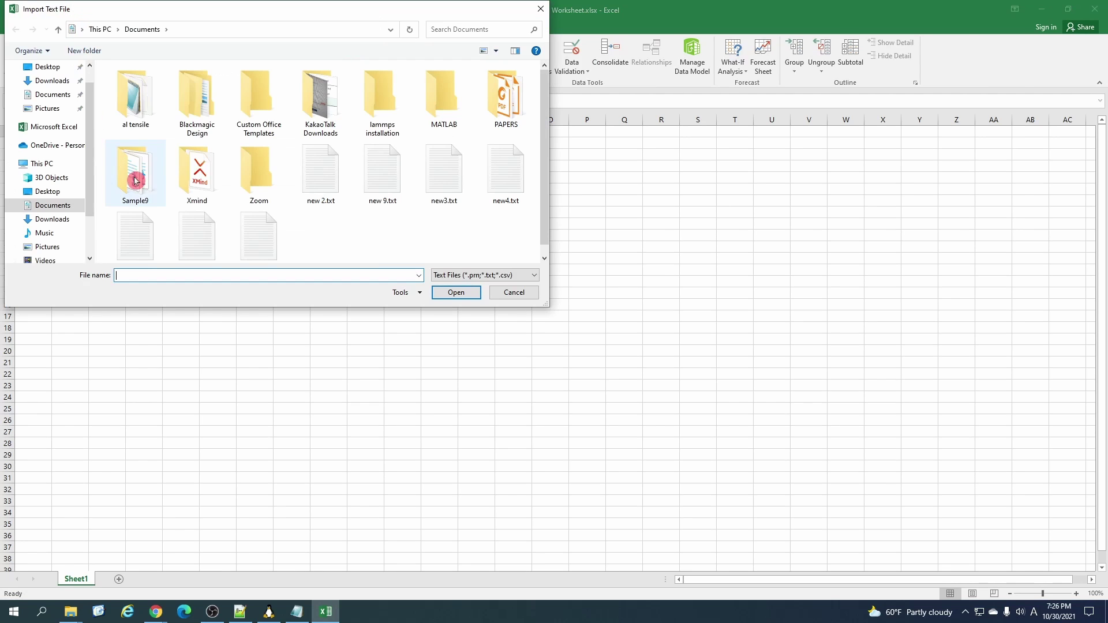
pyautogui.click(49, 67)
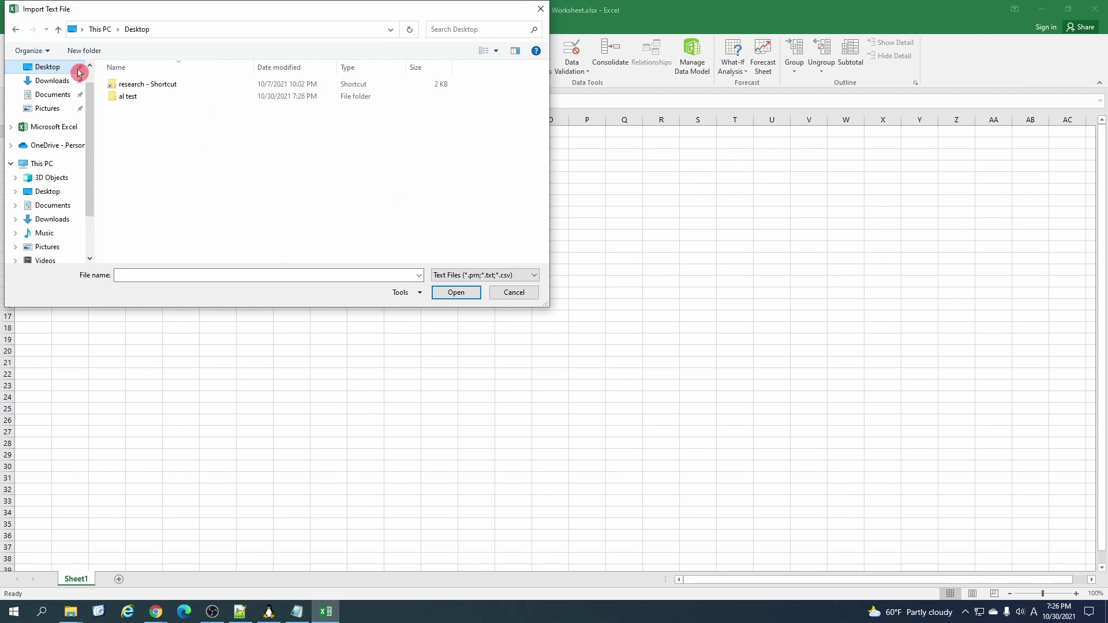
pyautogui.doubleClick(152, 97)
pyautogui.doubleClick(153, 85)
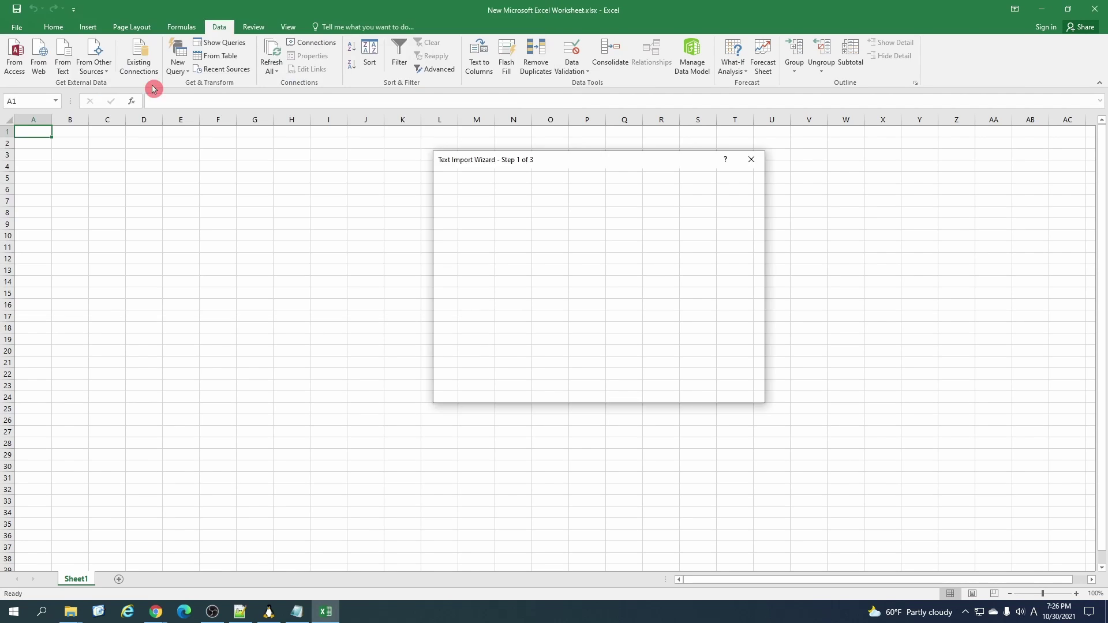
# - Split the imported text at spaces into columns, placing it at cell $A$1
pyautogui.click(676, 396)
pyautogui.click(446, 243)
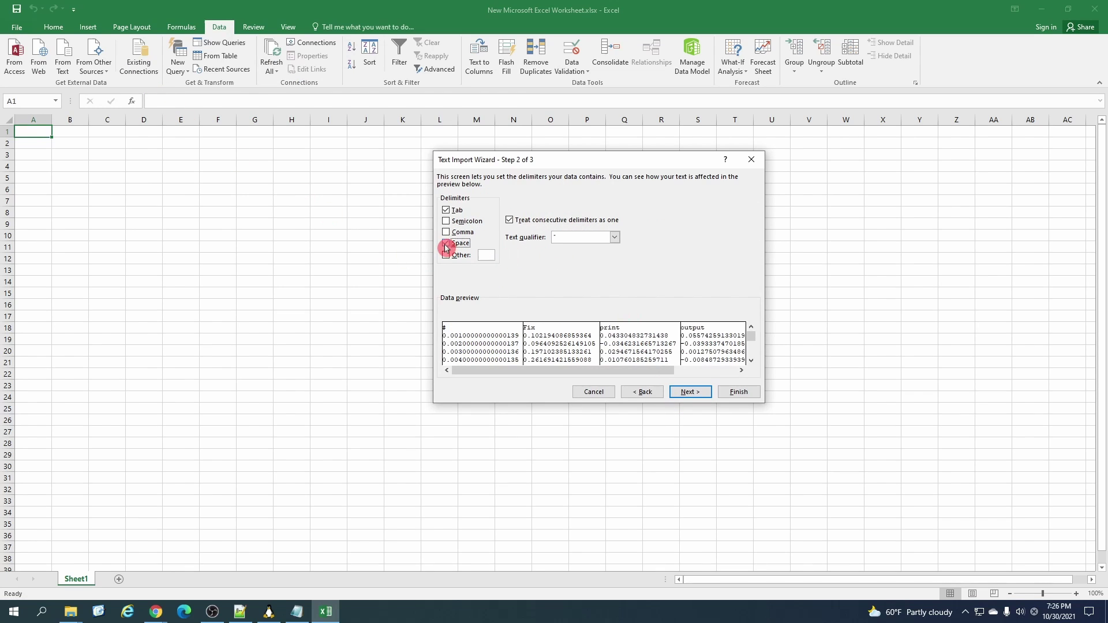
pyautogui.click(684, 389)
pyautogui.click(743, 394)
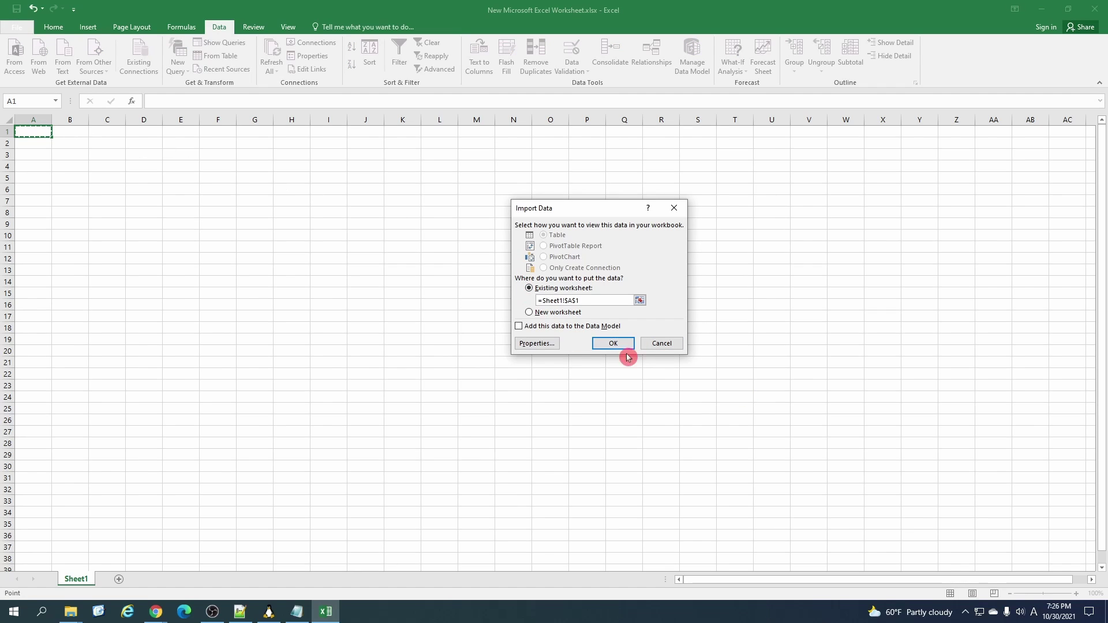
pyautogui.click(611, 345)
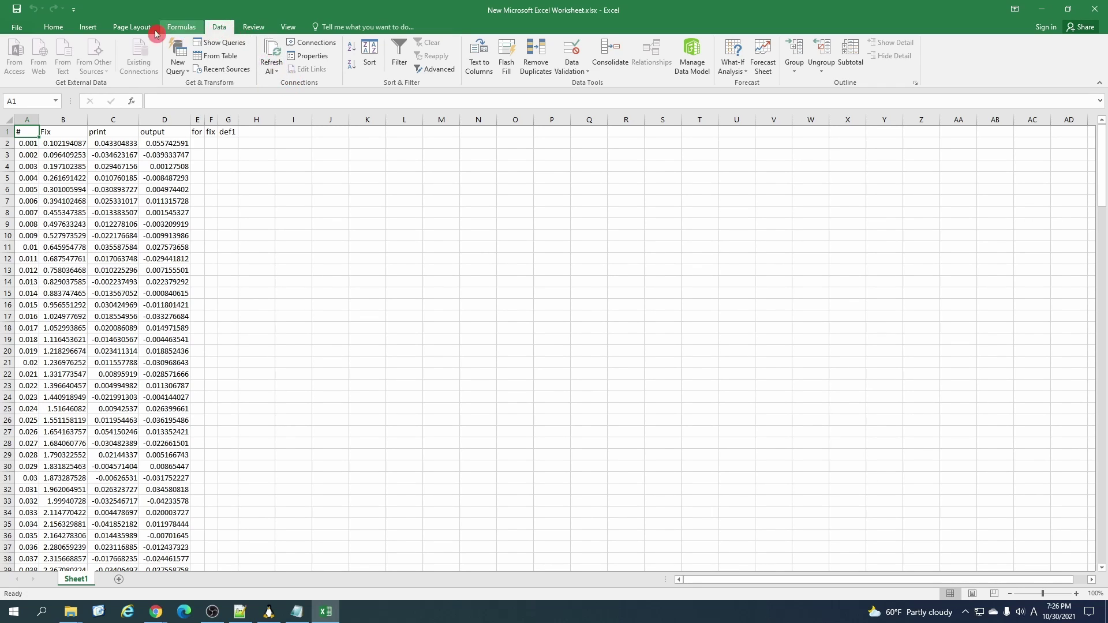
# - Select empty cells K6:K7 and insert a scatter chart with no data plotted
pyautogui.click(100, 30)
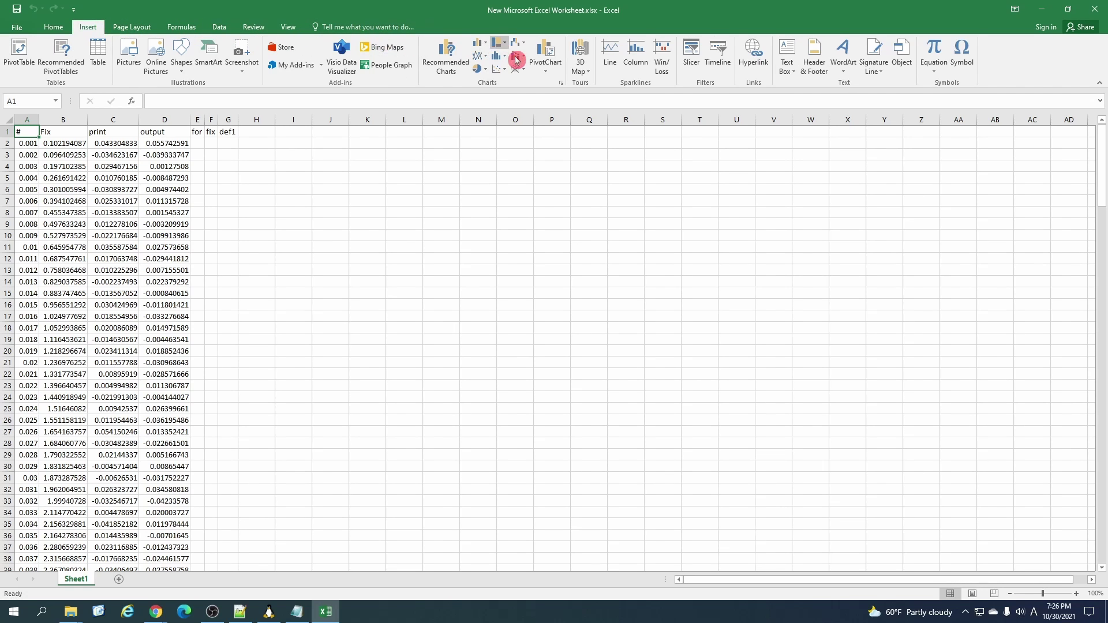
pyautogui.click(503, 70)
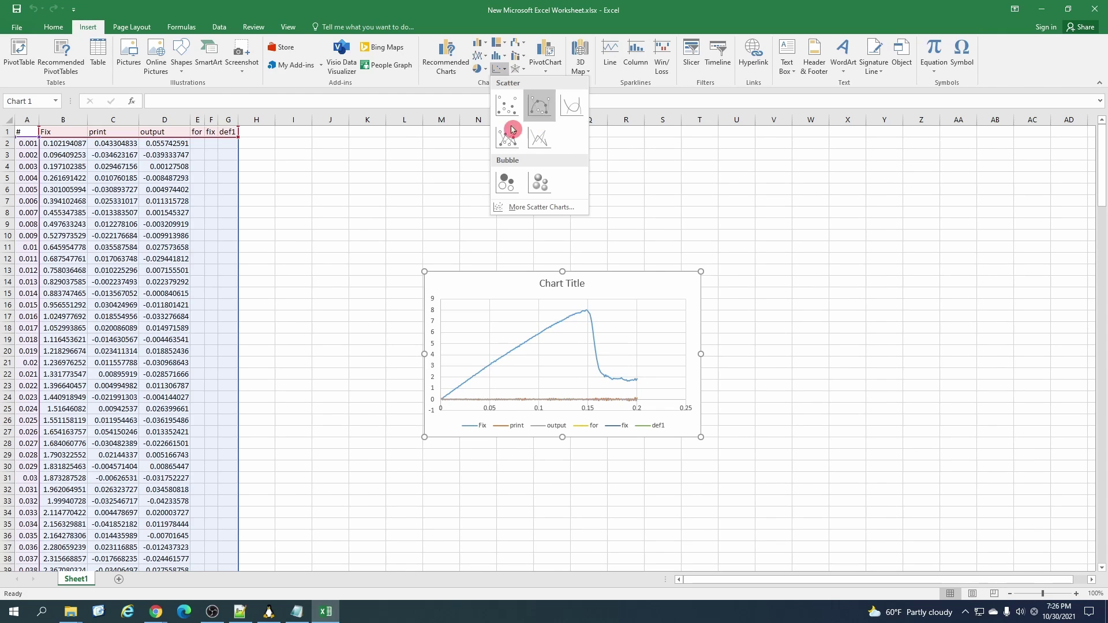
pyautogui.click(275, 180)
pyautogui.moveTo(367, 190); pyautogui.dragTo(367, 200)
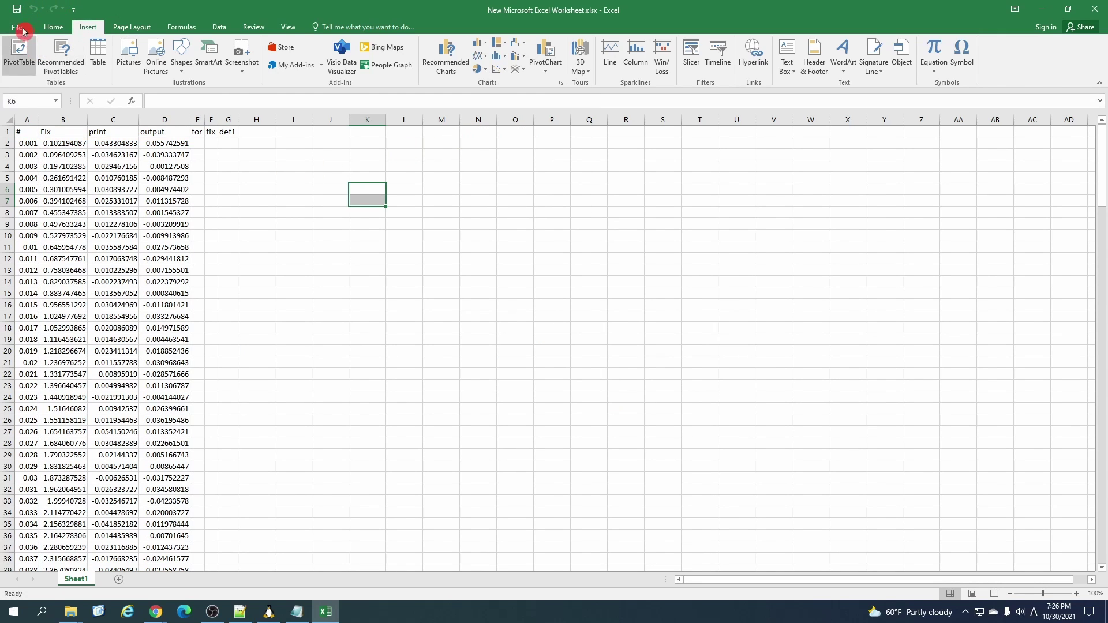
pyautogui.click(507, 72)
pyautogui.click(567, 109)
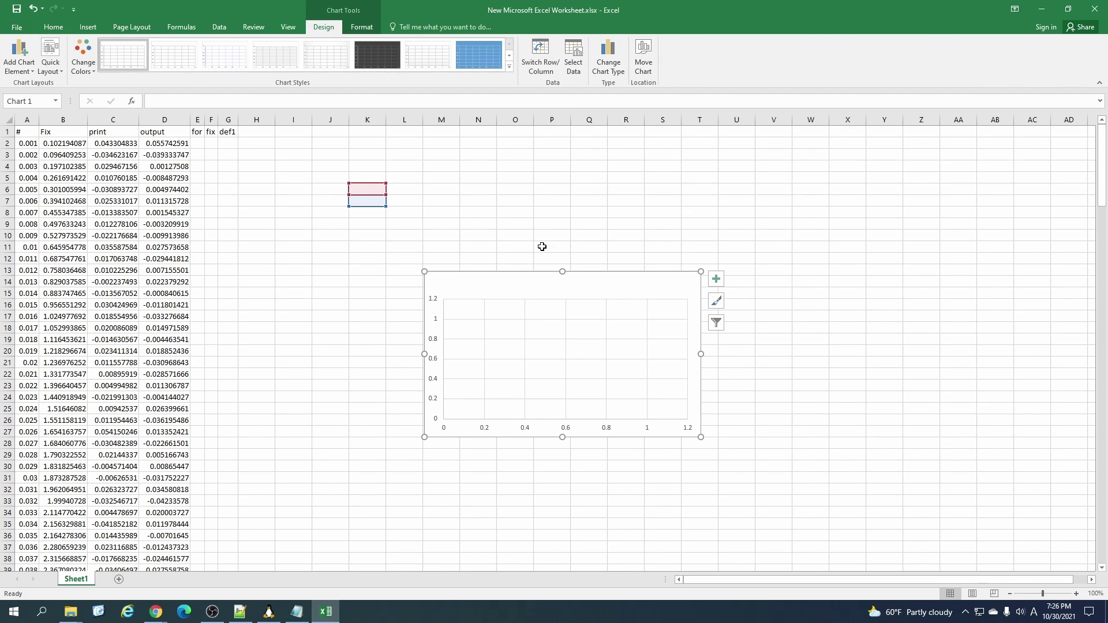
# - Add a chart series named 'stress strain' using A2:A201 as its x values
pyautogui.rightClick(536, 291)
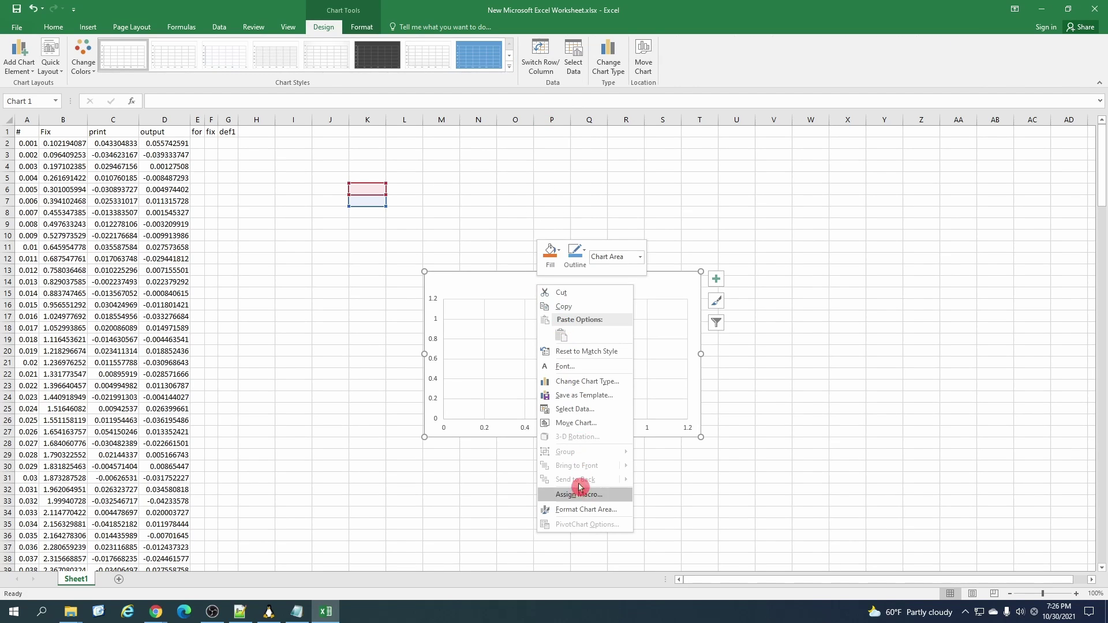
pyautogui.click(595, 410)
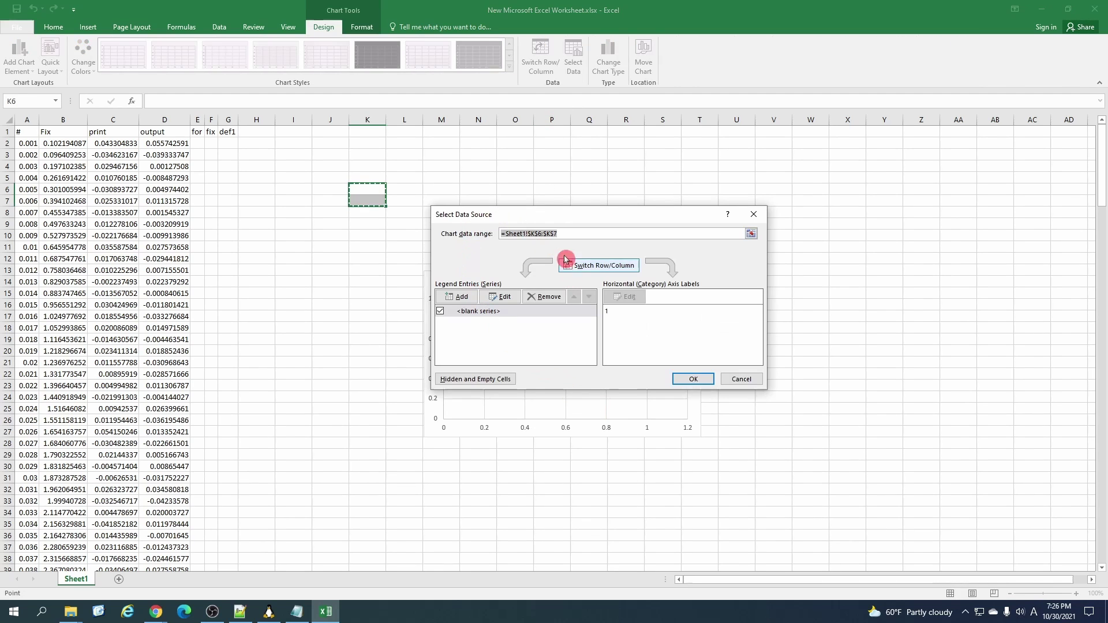
pyautogui.click(455, 294)
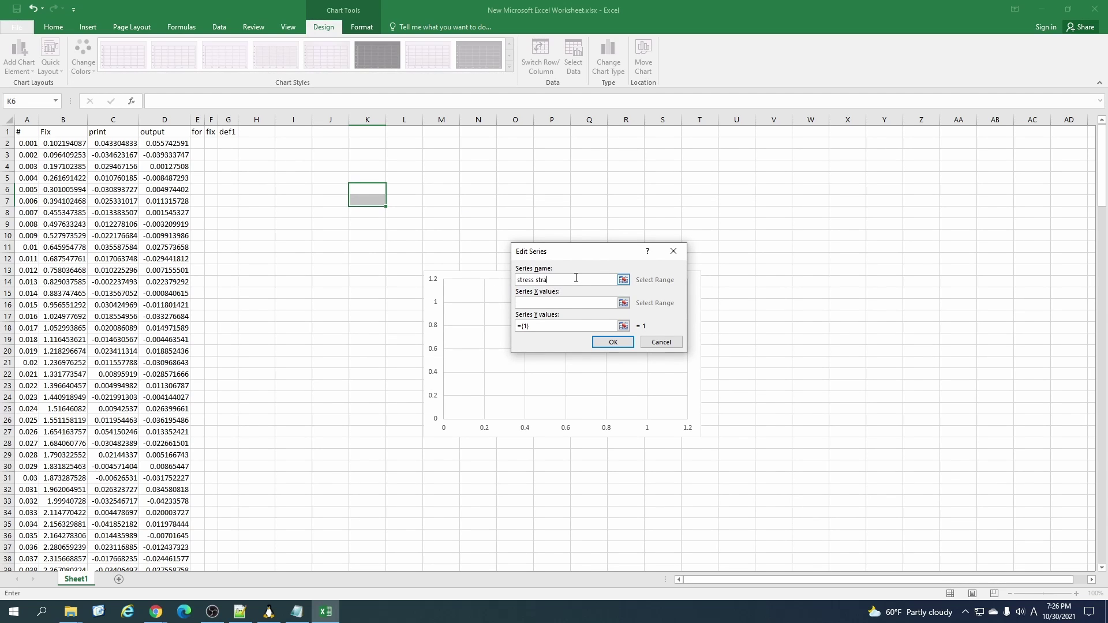
pyautogui.write('stress strain')
pyautogui.click(624, 303)
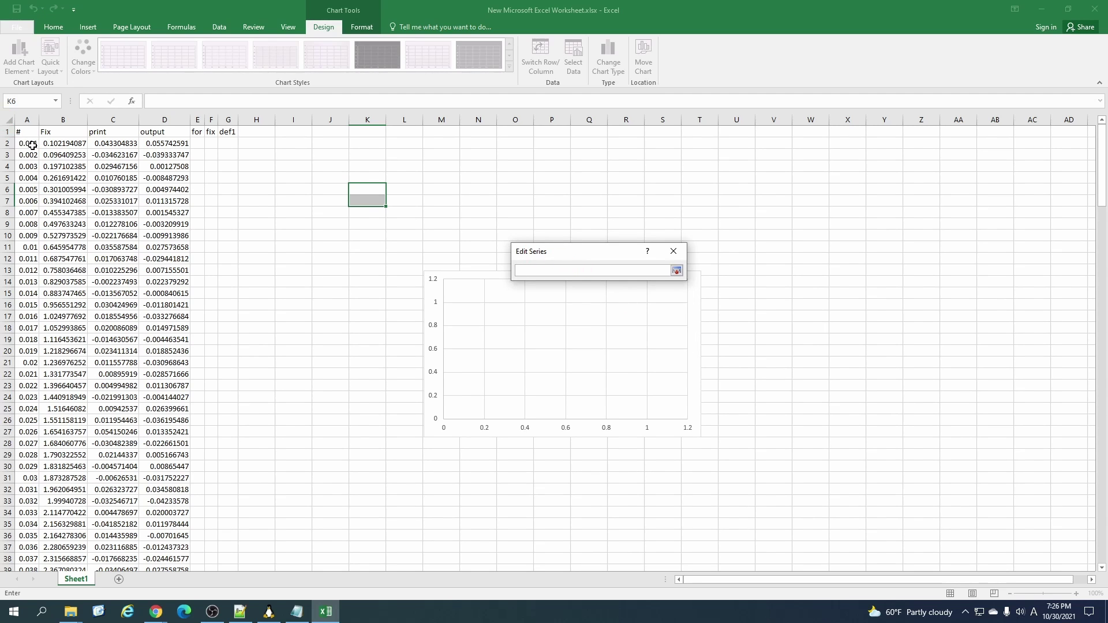
pyautogui.moveTo(32, 145); pyautogui.dragTo(34, 547)
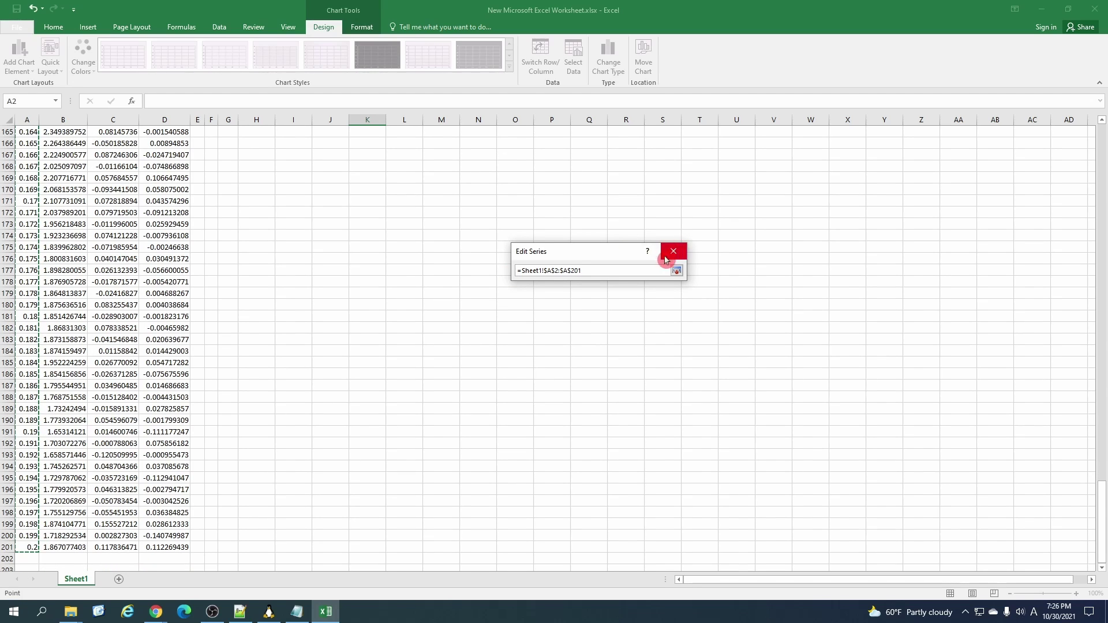
# - Set the stress strain series y values to B2:B201 and apply the data source
pyautogui.click(677, 270)
pyautogui.click(623, 324)
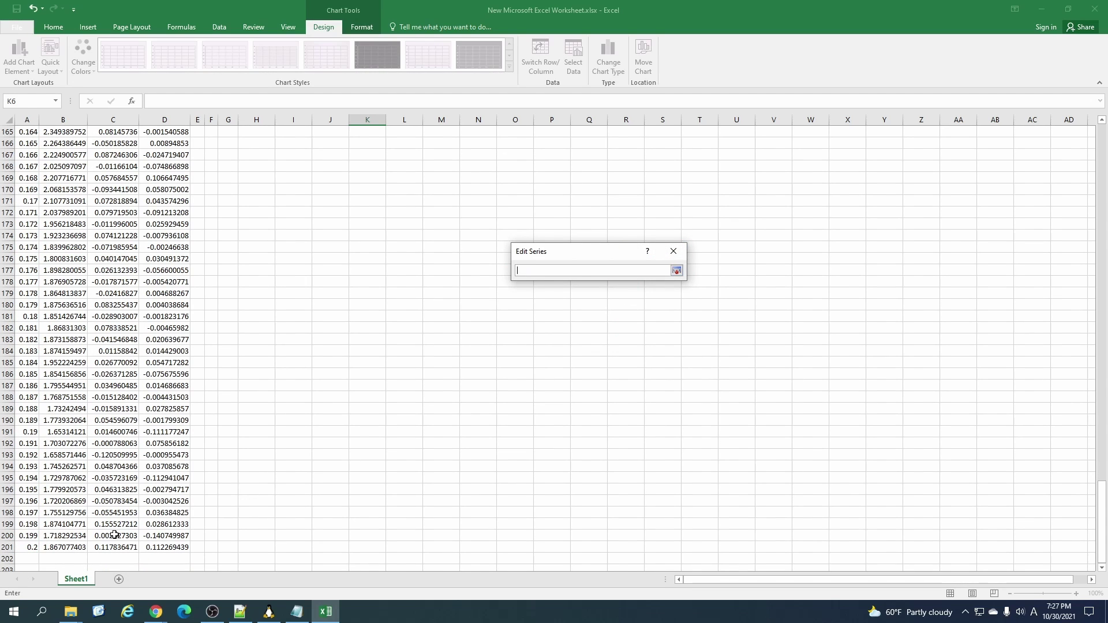
pyautogui.moveTo(61, 542); pyautogui.dragTo(73, 13)
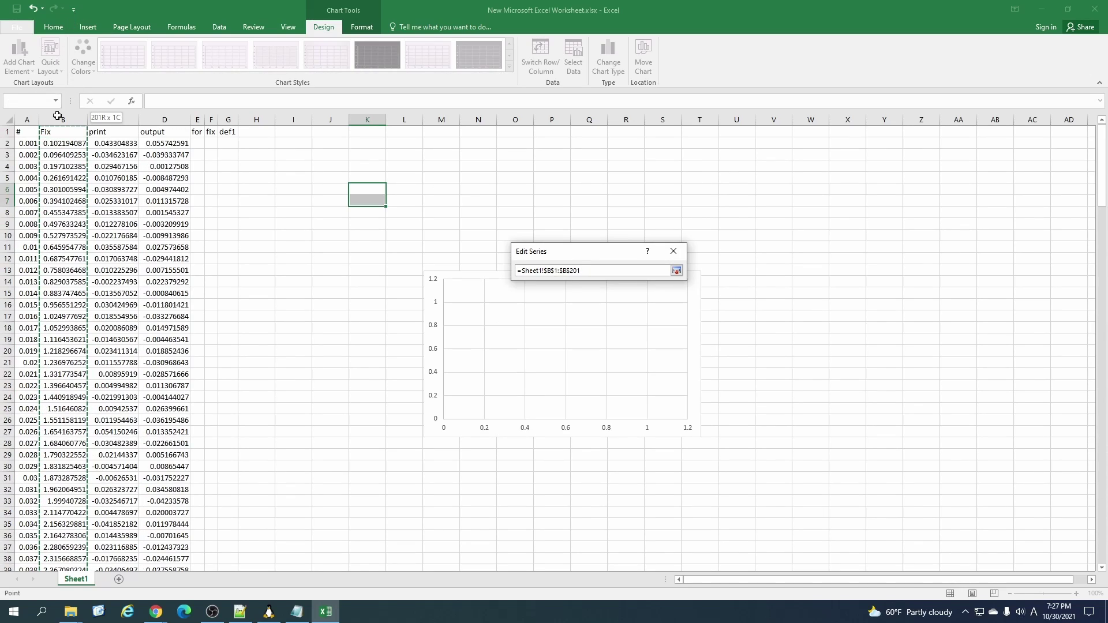
pyautogui.moveTo(57, 119); pyautogui.dragTo(61, 140)
pyautogui.click(677, 271)
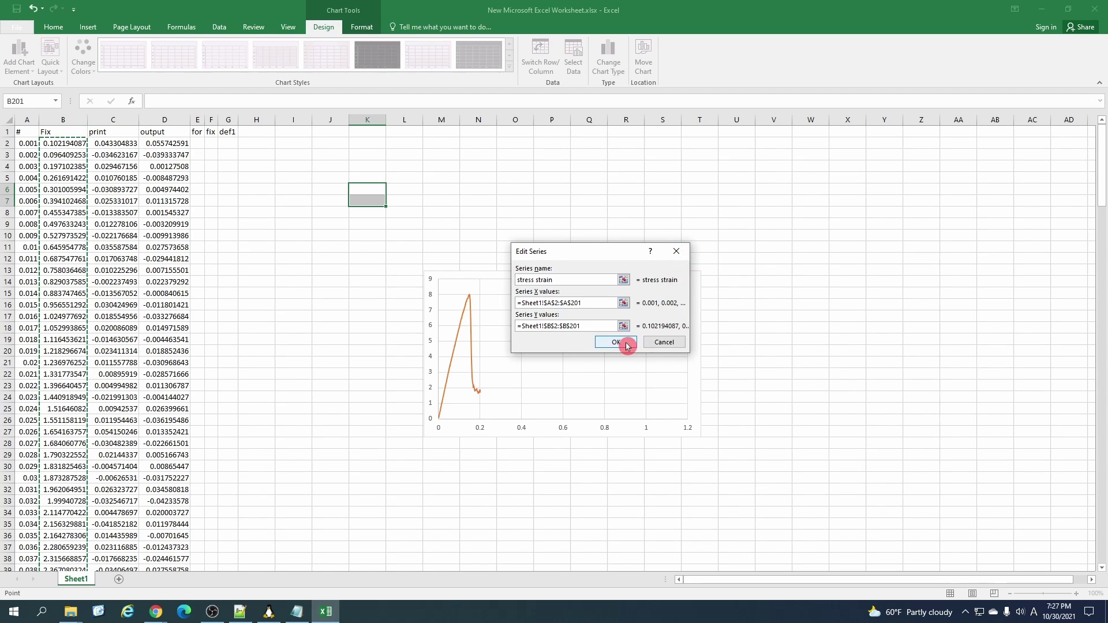
pyautogui.click(616, 342)
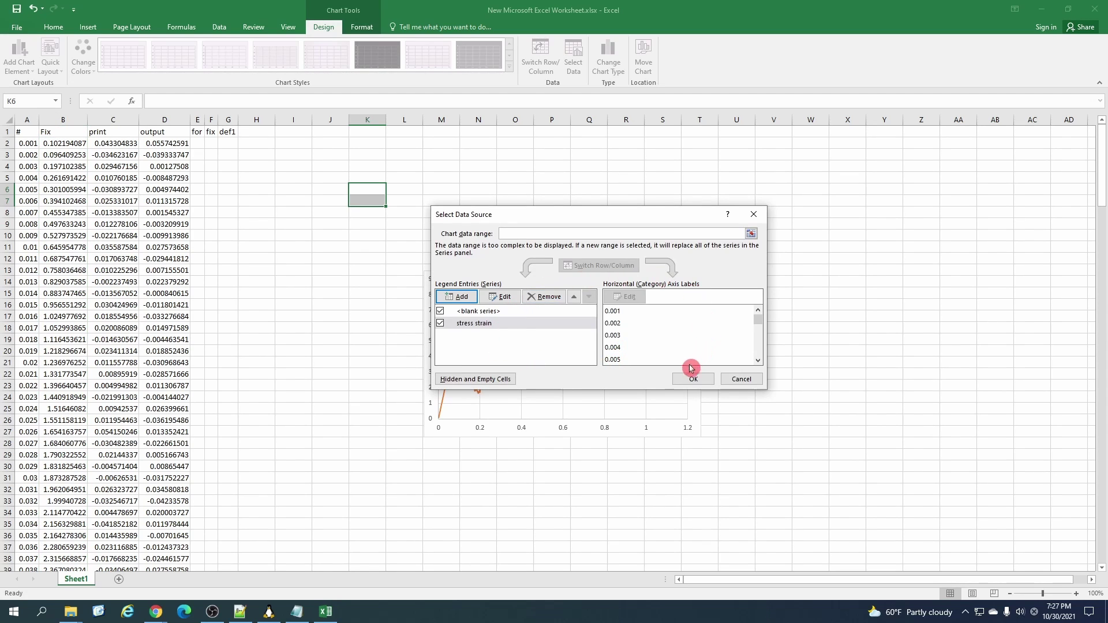
pyautogui.click(696, 381)
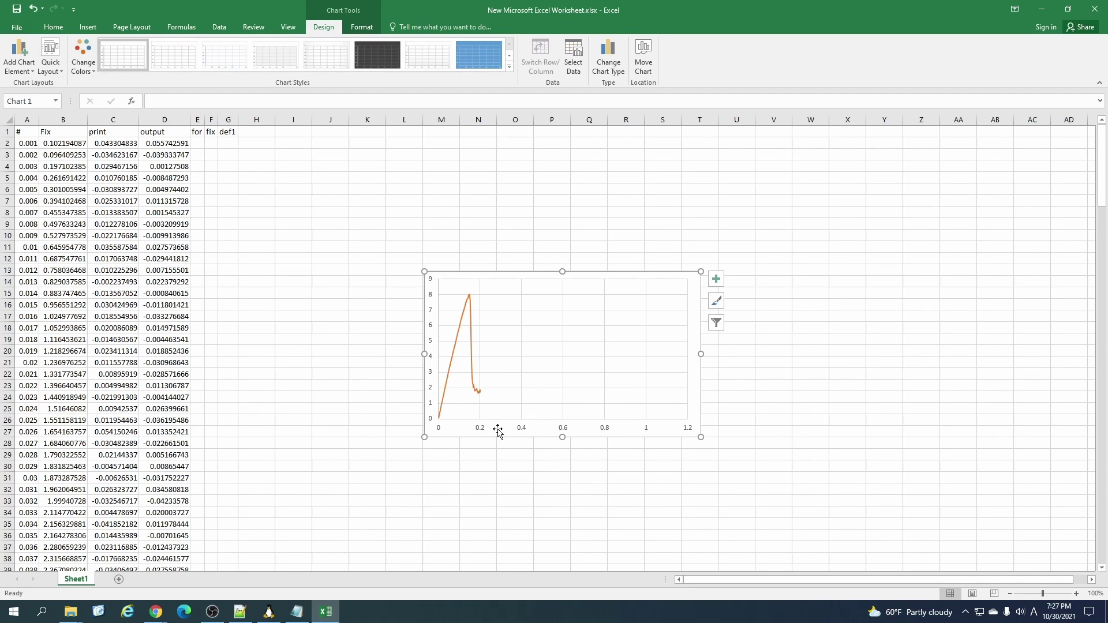
# - Change the horizontal axis maximum bound from 1.2 to 0.4, then select the plot area
pyautogui.rightClick(524, 432)
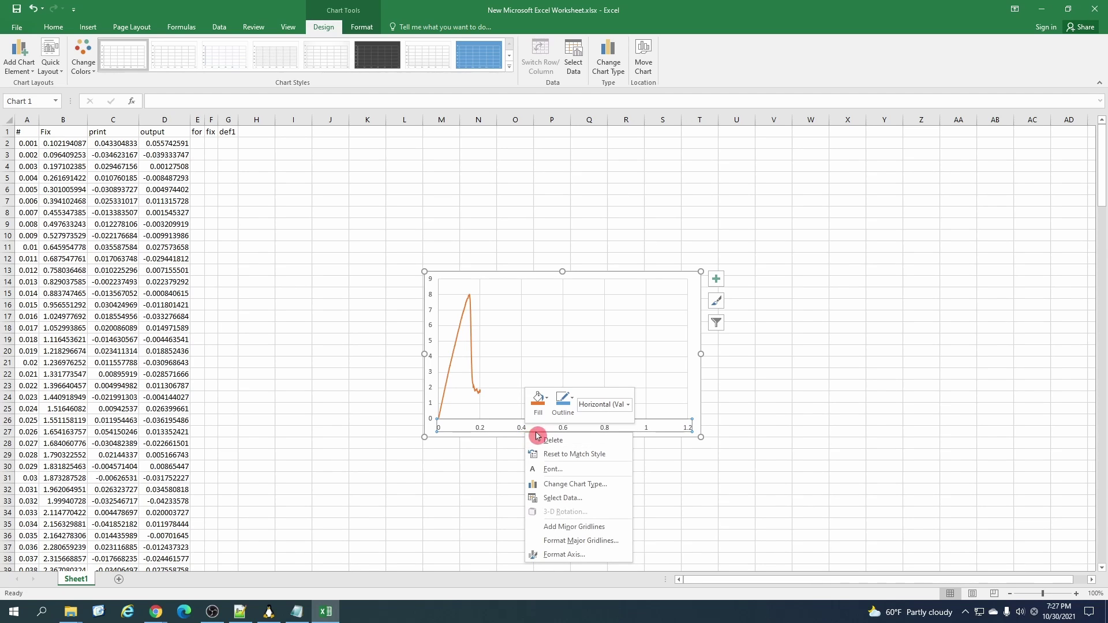
pyautogui.click(580, 554)
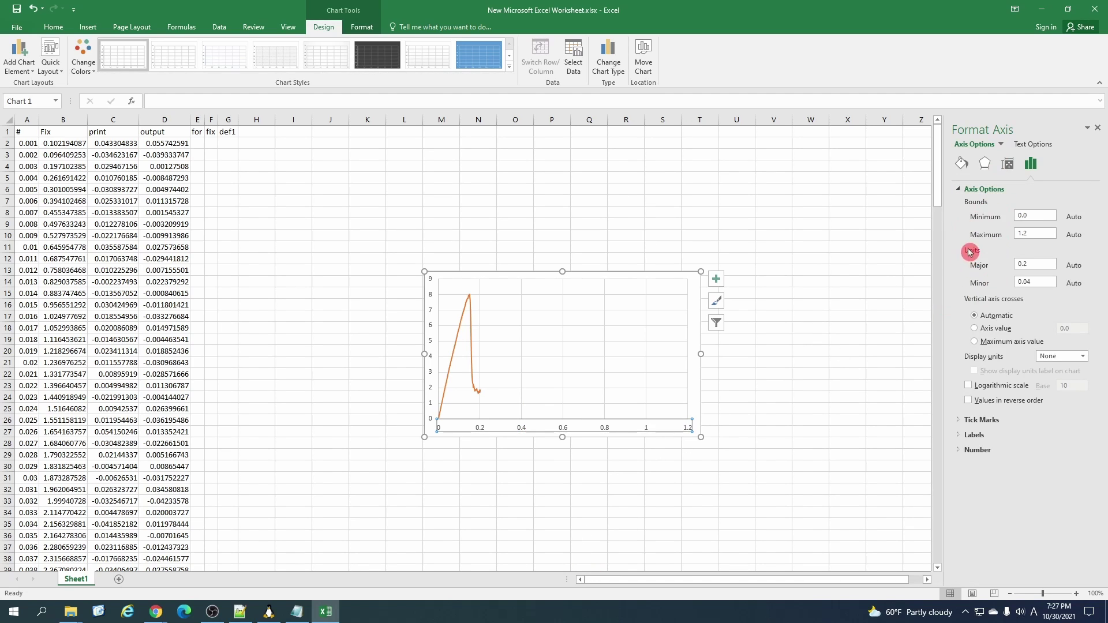
pyautogui.moveTo(1035, 233); pyautogui.dragTo(1014, 237)
pyautogui.press('Return')
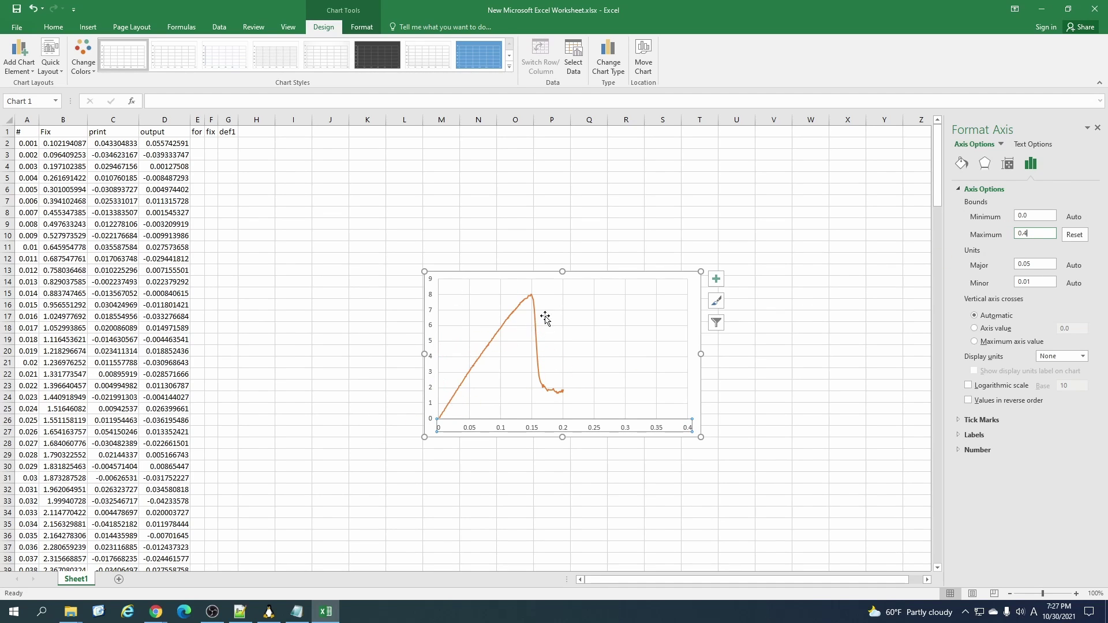
pyautogui.click(559, 283)
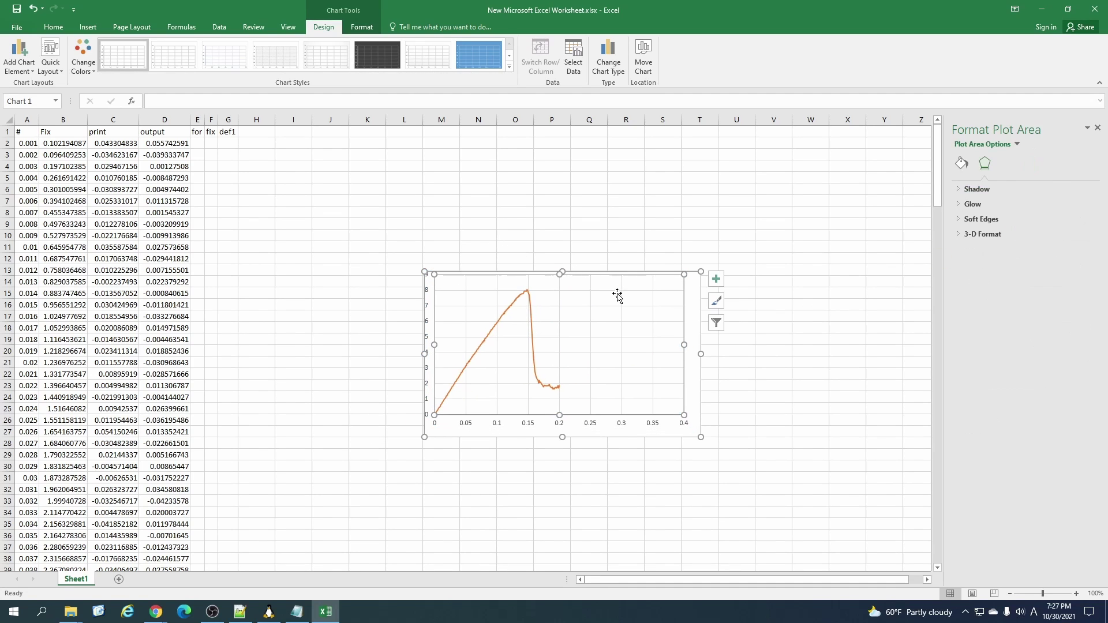